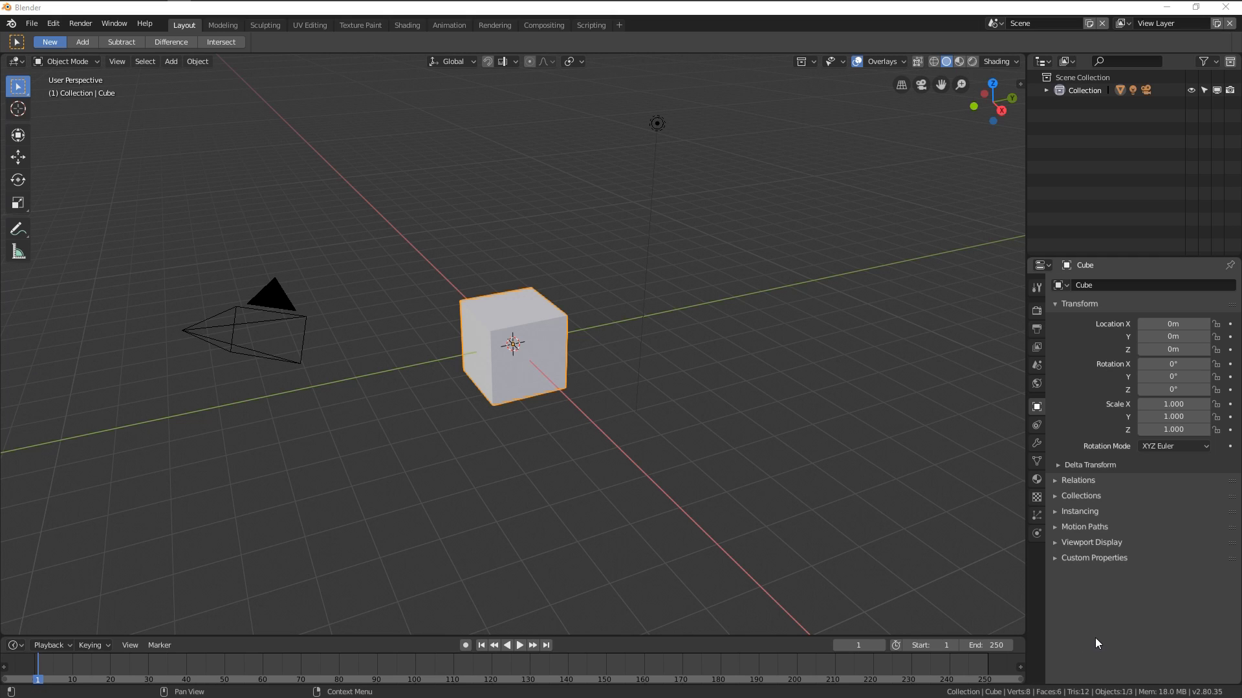
- Delete the default camera and light from the scene
shift+middle_drag(424, 336, 483, 386)
middle_drag(641, 401, 224, 297)
click(177, 283)
key(x)
click(169, 282)
click(623, 182)
key(x)
click(623, 184)
- Move the cube aside and place a duplicate, Cube.001, to its right
click(580, 388)
key(g)
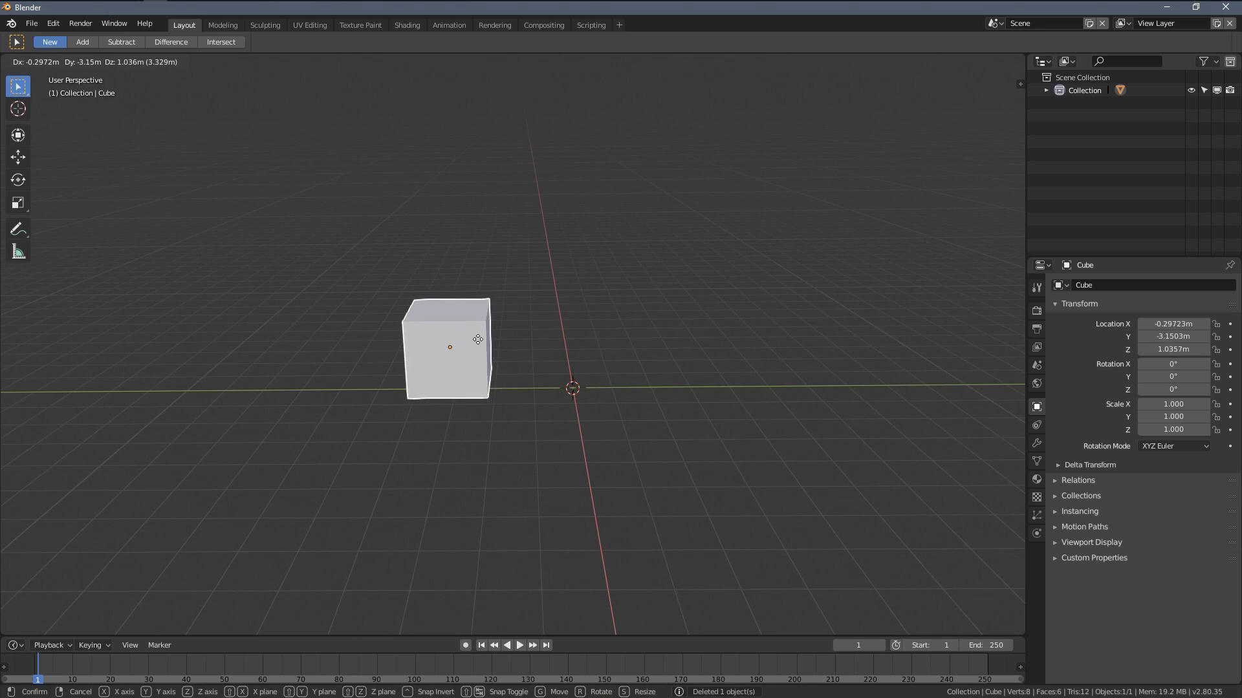
click(479, 336)
key(shift+d)
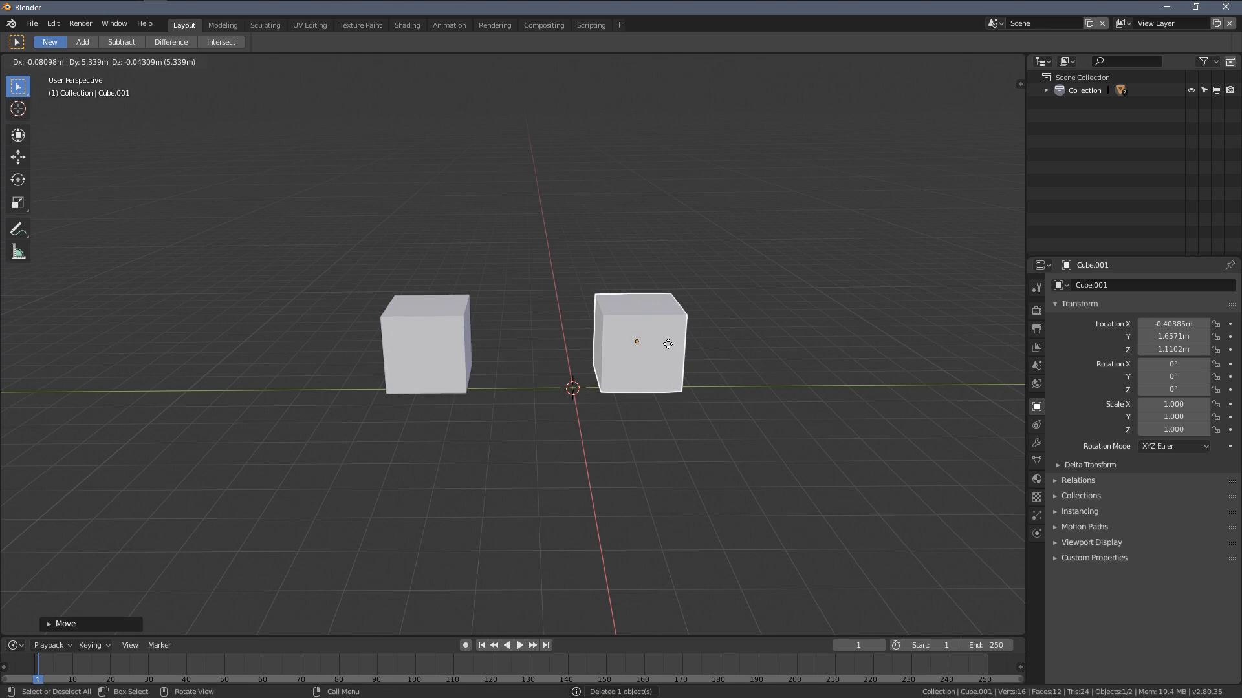
click(668, 345)
scroll(596, 401, up, 2)
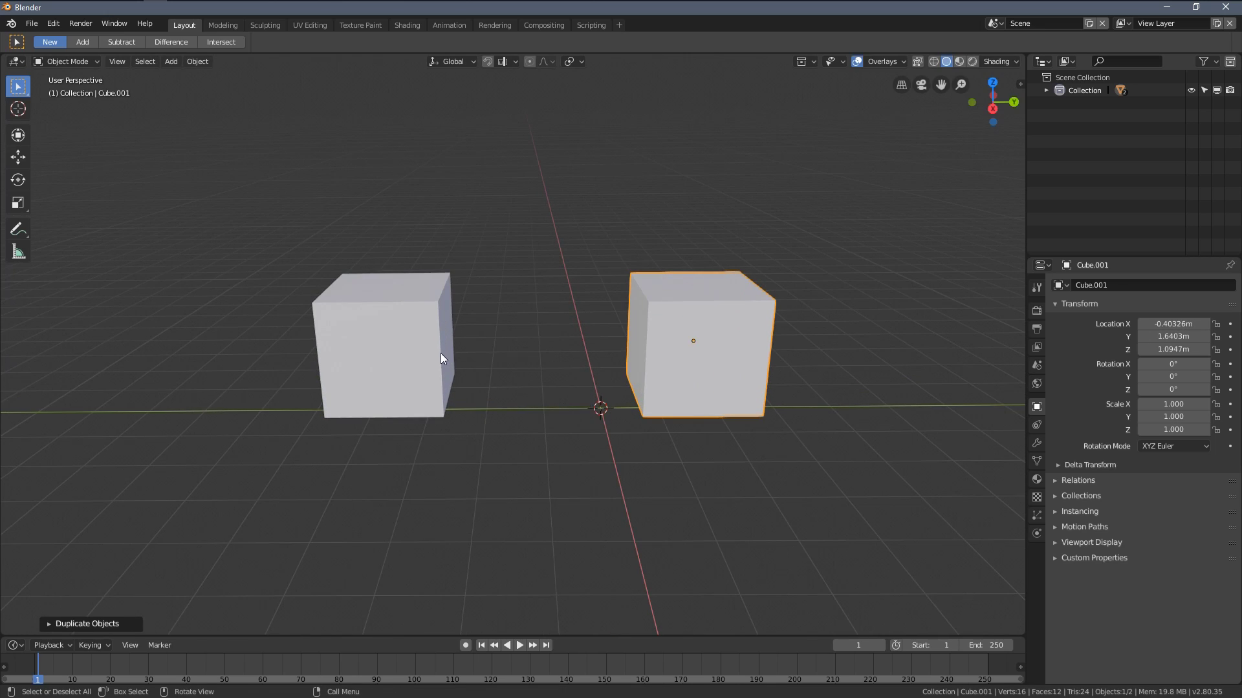
- Switch to Wireframe shading and Shift-select the left cube along with Cube.001
key(z)
click(365, 360)
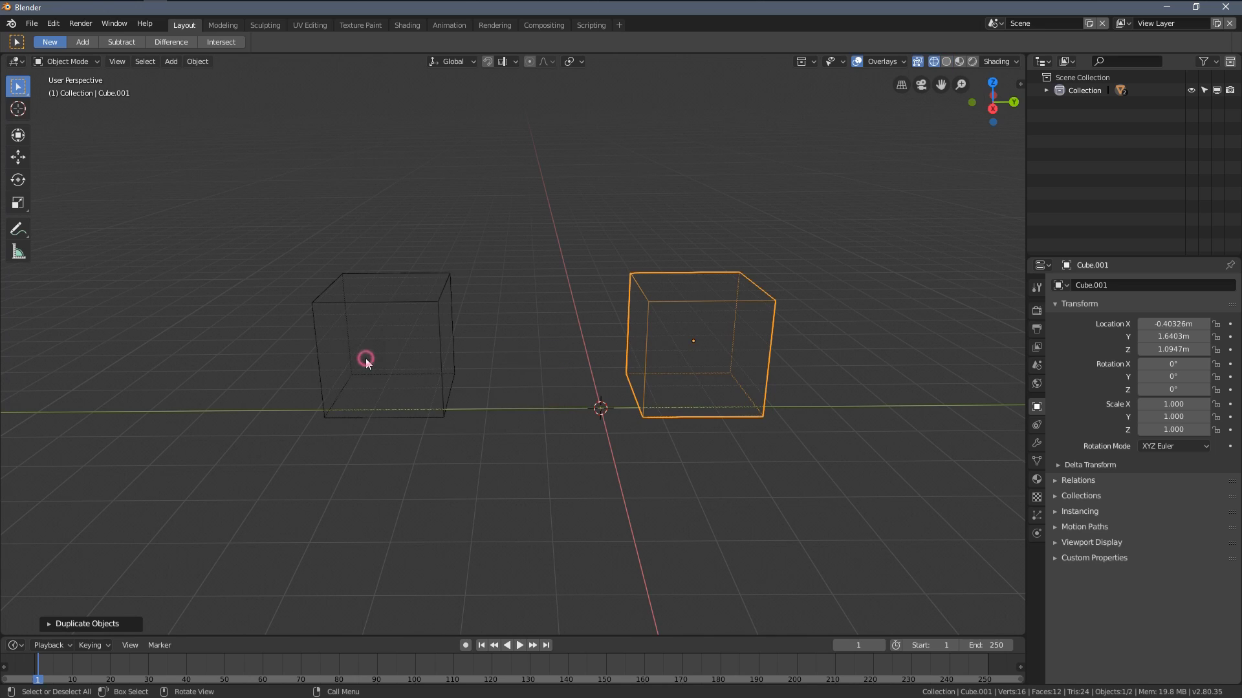
middle_drag(455, 313, 490, 433)
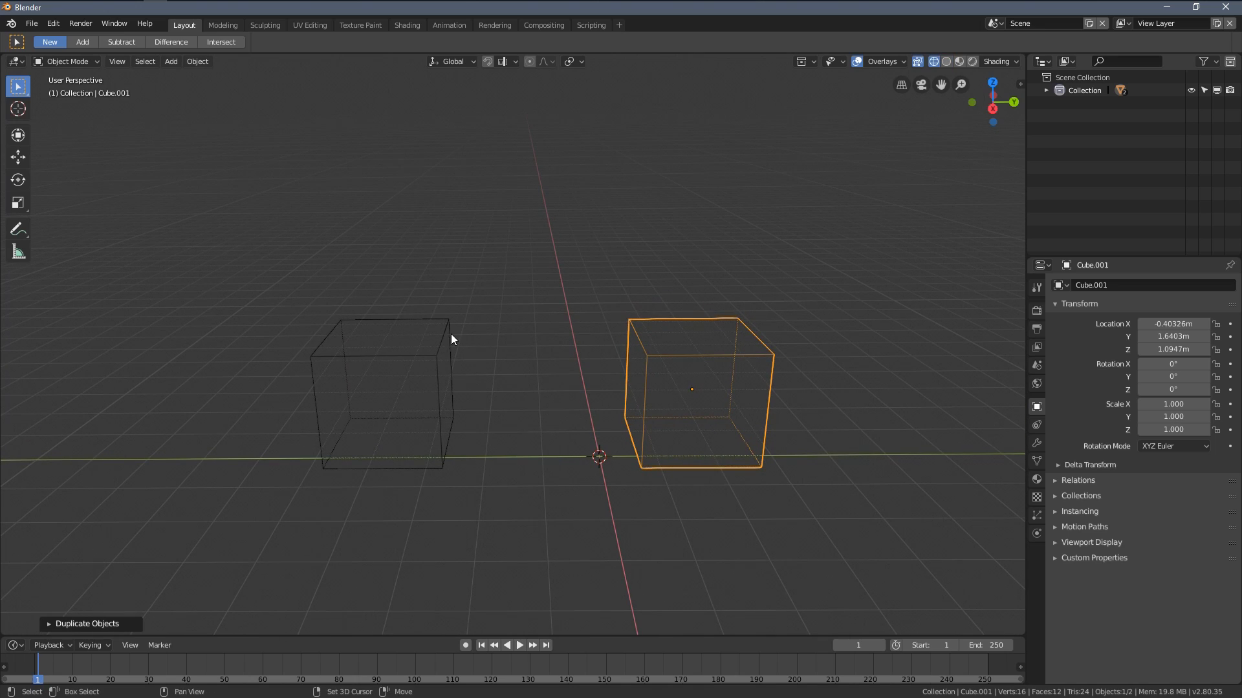
shift+click(351, 390)
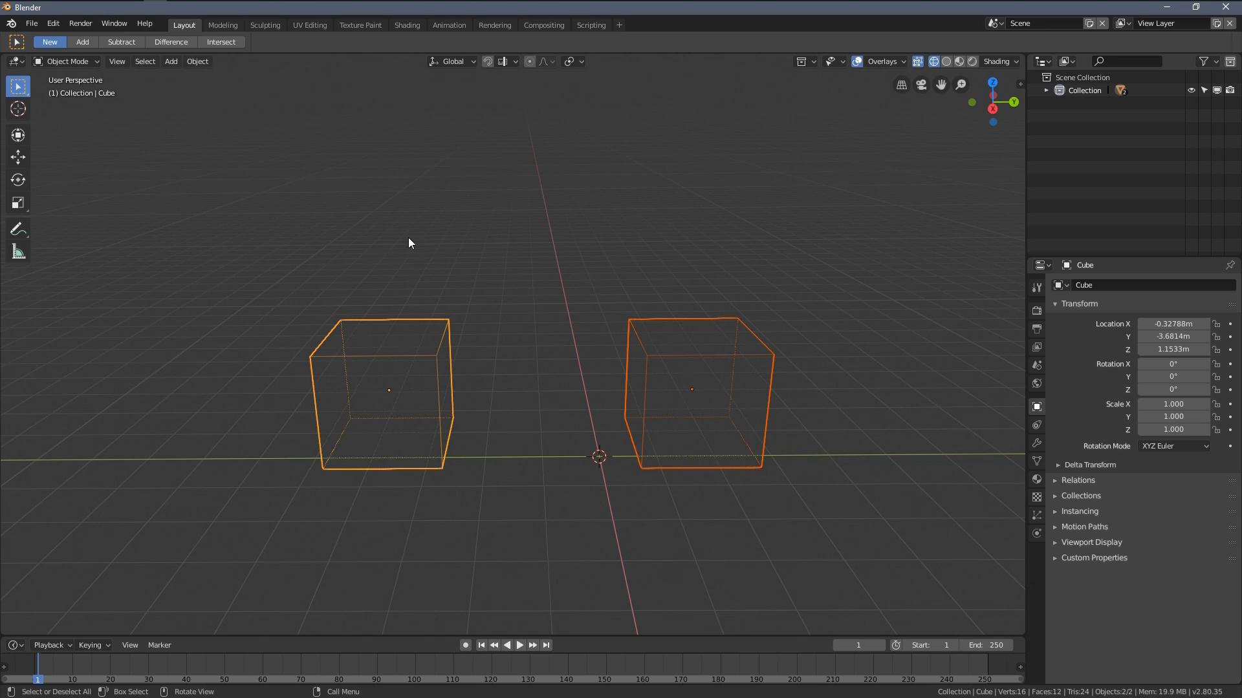
middle_drag(421, 409, 307, 358)
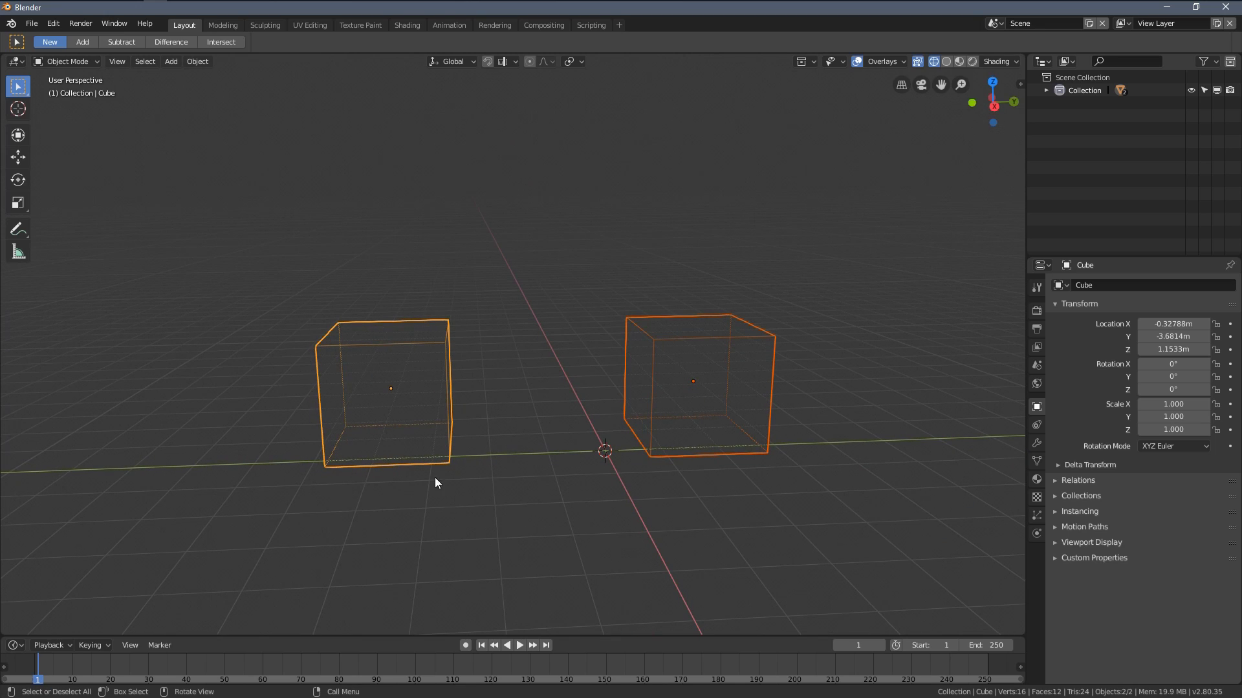
middle_drag(413, 333, 282, 291)
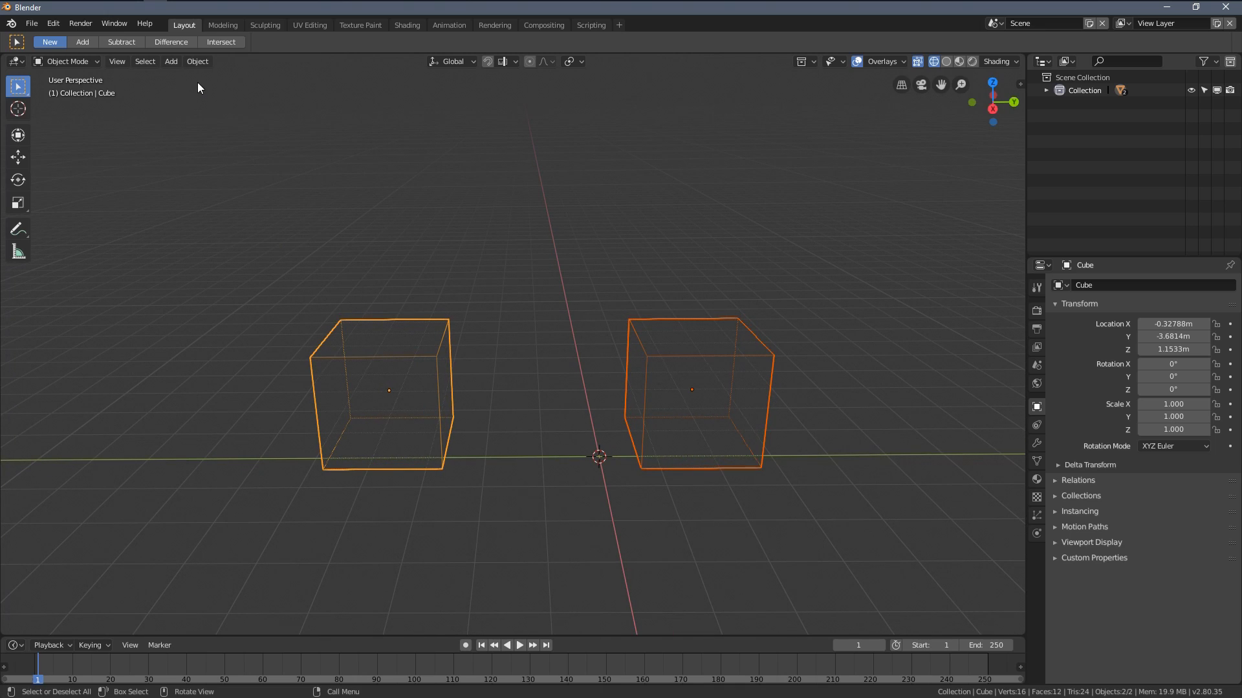
click(197, 61)
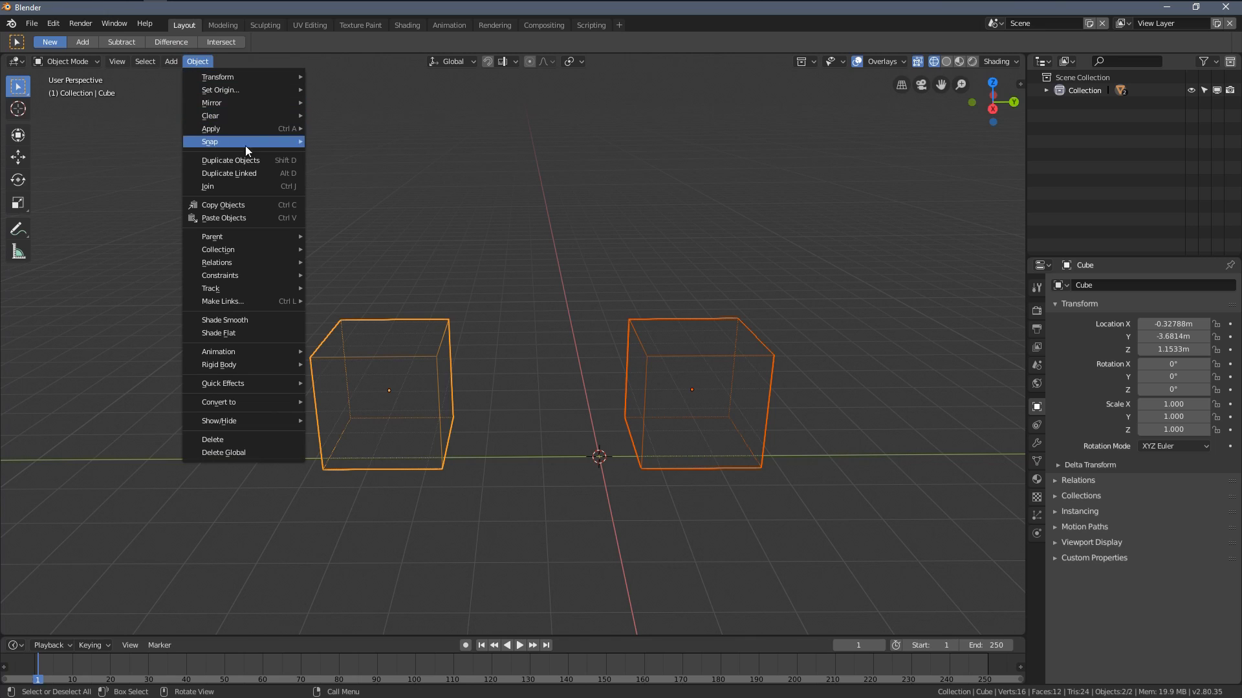
- Join Cube and Cube.001 into a single object
click(225, 185)
scroll(525, 378, down, 2)
scroll(525, 377, down, 1)
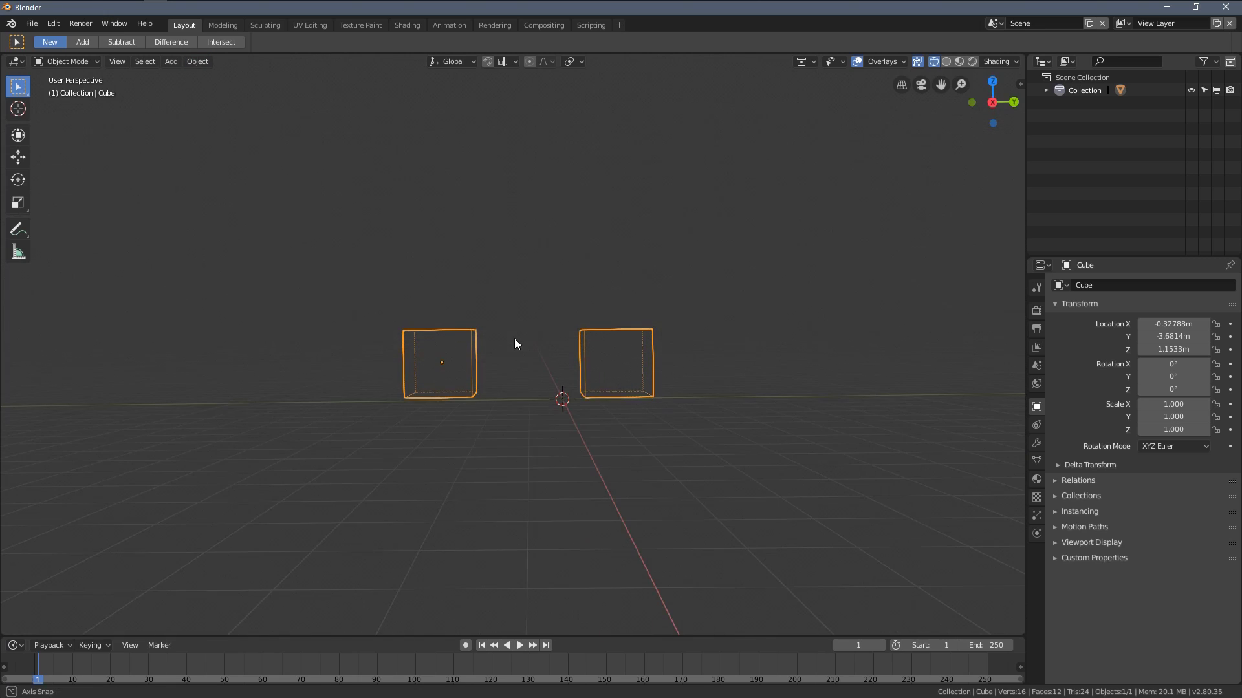
middle_drag(627, 349, 561, 383)
- Raise the joined cubes to Z 2.1222 m, leaving the rotation cleared
key(g)
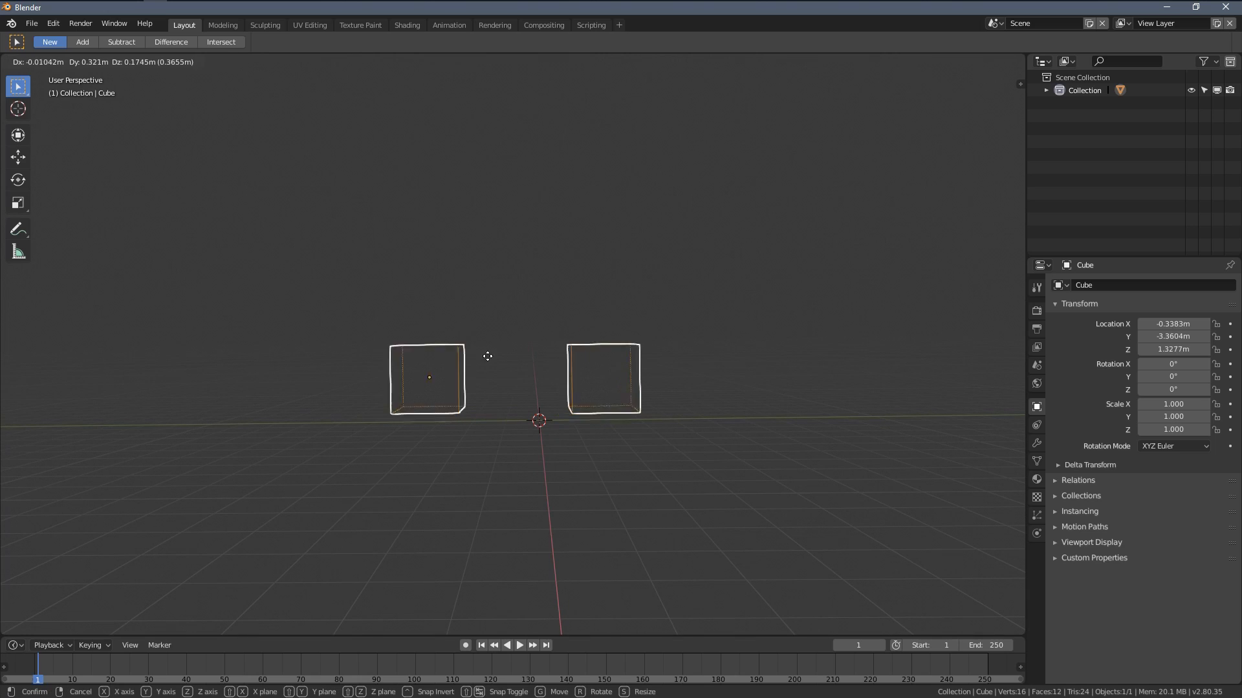
click(529, 333)
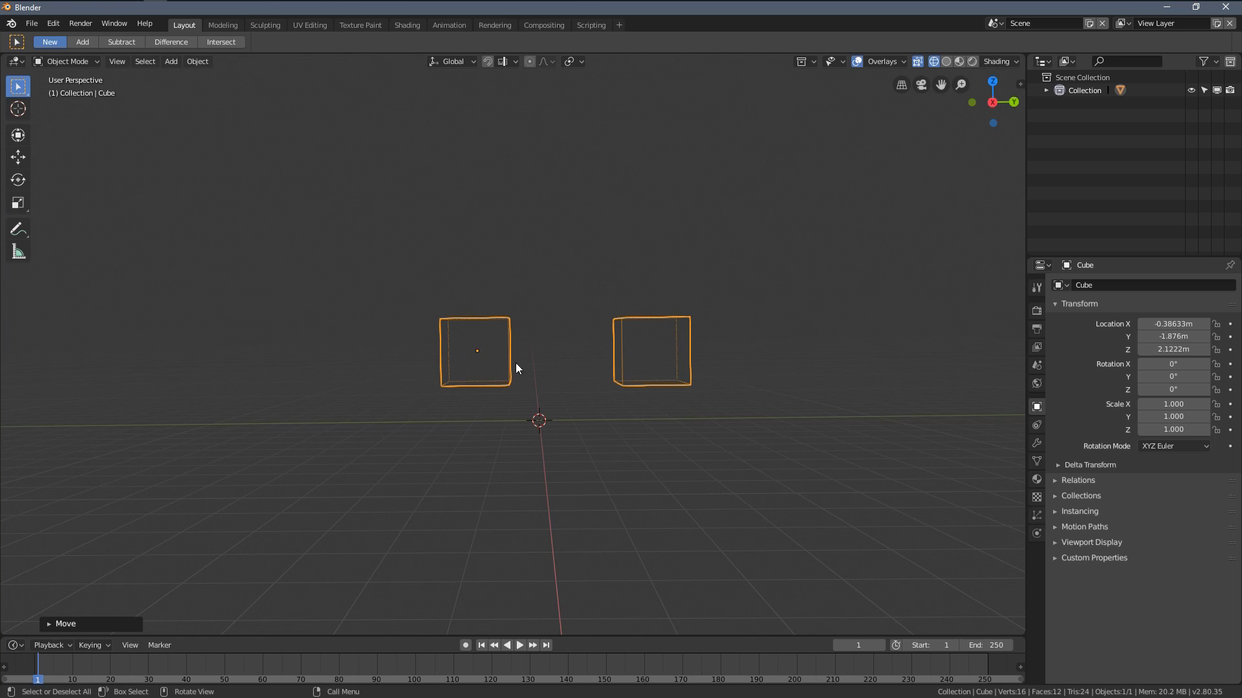
key(r)
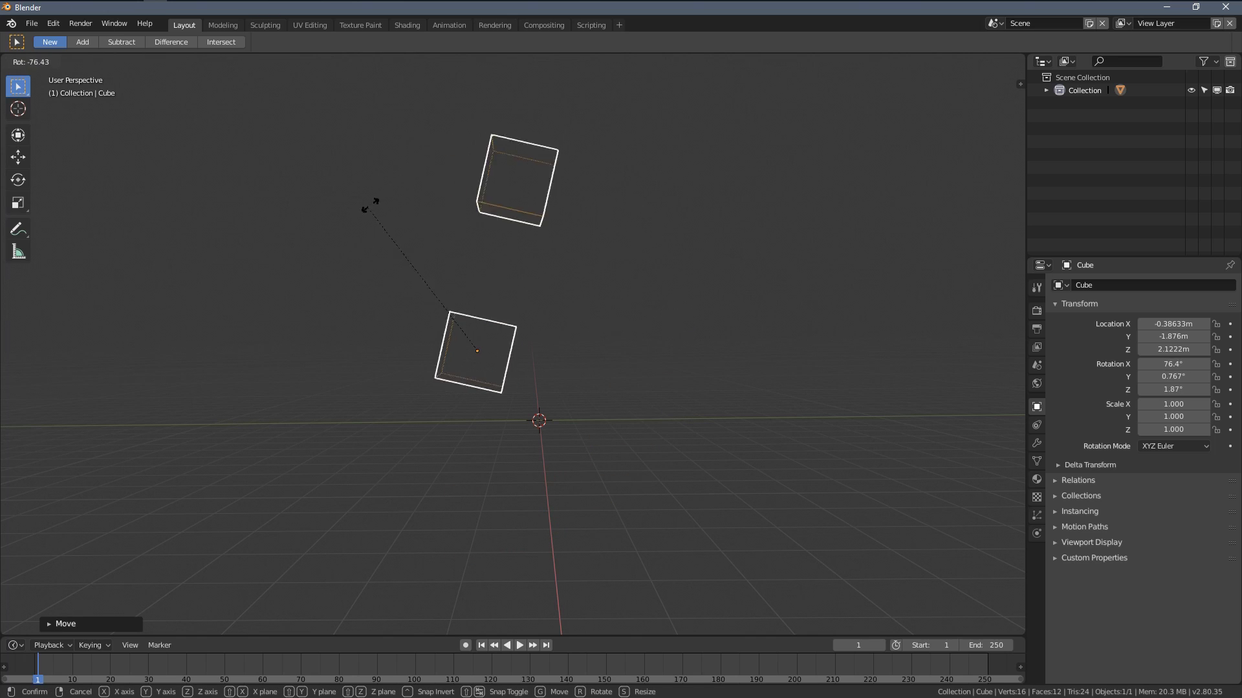
key(0)
key(Return)
mouse_move(578, 419)
middle_down()
mouse_move(587, 393)
mouse_move(569, 416)
mouse_move(583, 439)
mouse_move(578, 421)
middle_up()
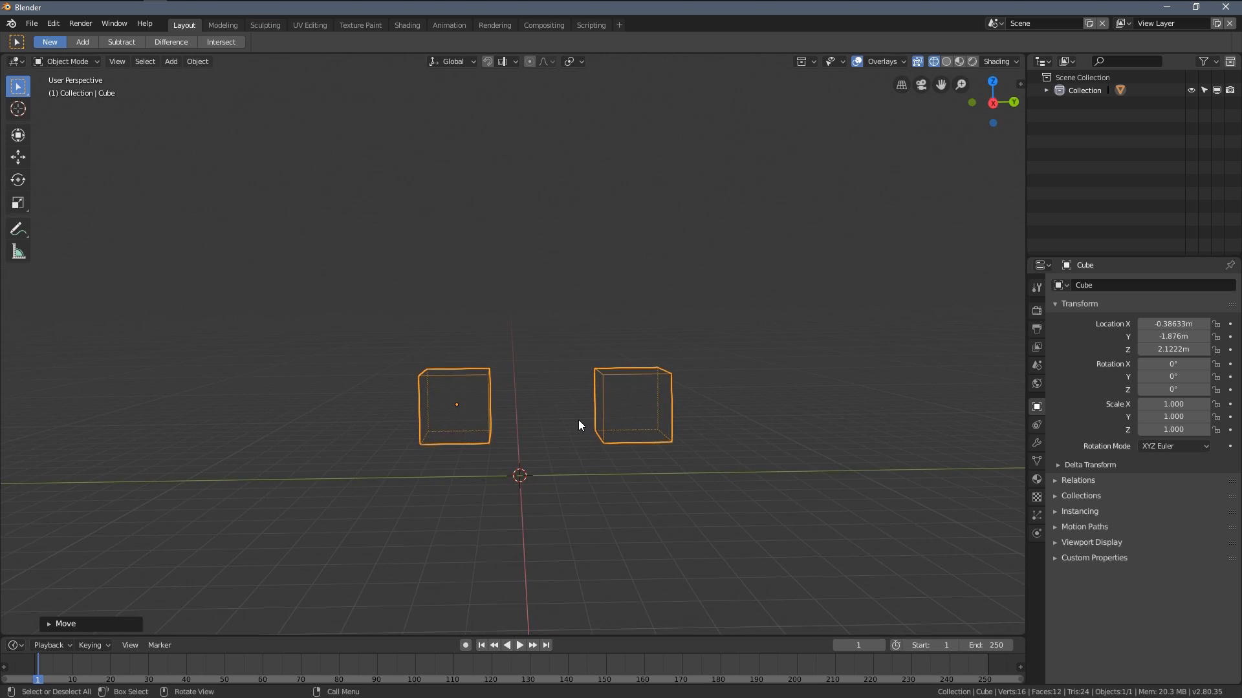
- Duplicate the cube pair twice, stacking the copies above the original
key(shift+d)
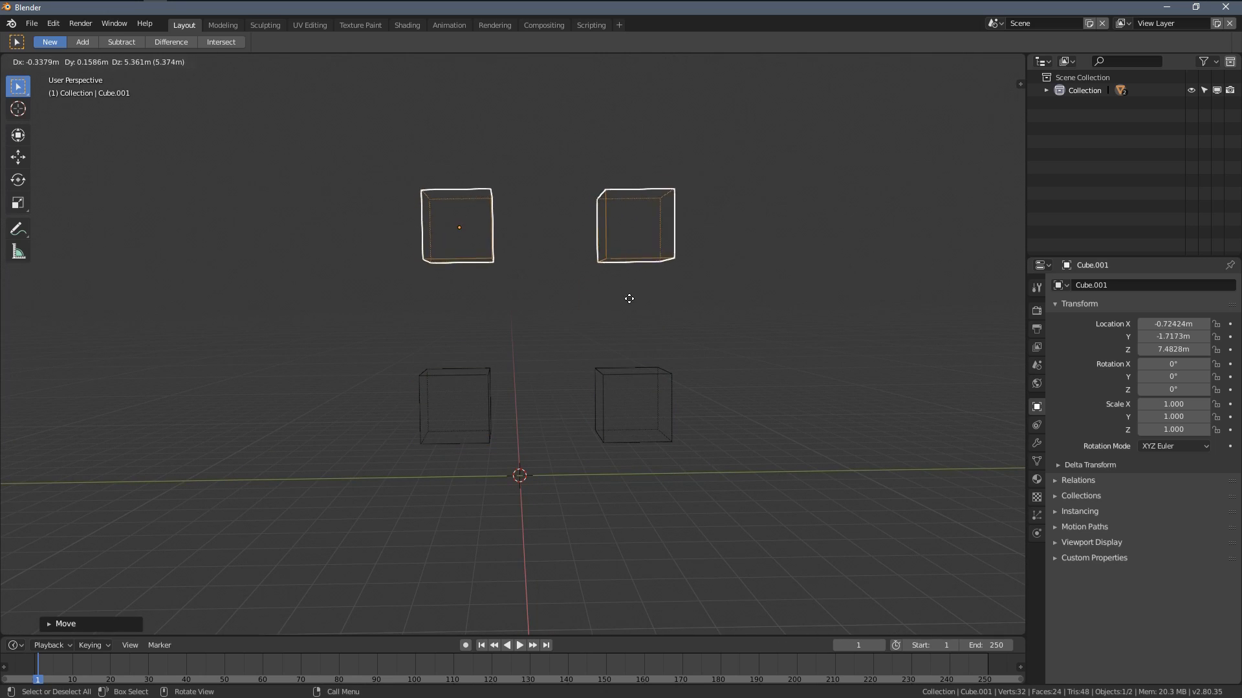
click(631, 302)
shift+middle_drag(633, 319, 644, 449)
key(shift+d)
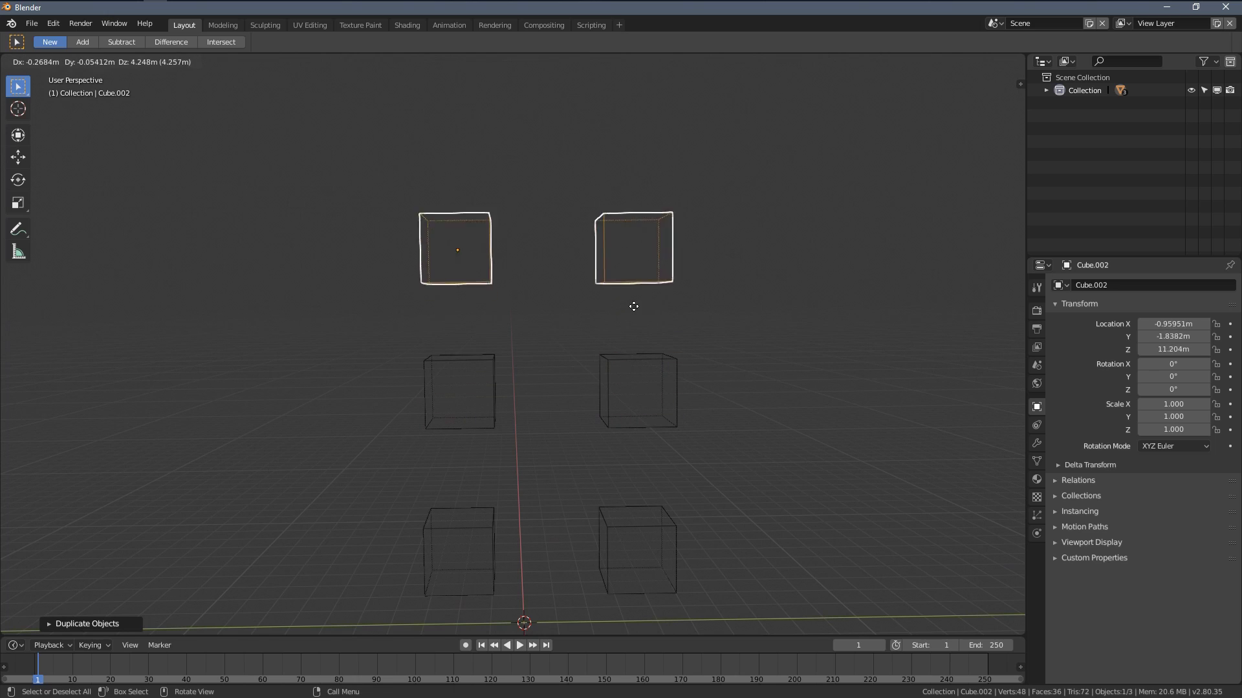
click(638, 288)
- Select all three stacked pairs with the middle pair active
shift+click(494, 355)
shift+click(487, 525)
shift+middle_drag(515, 428, 516, 349)
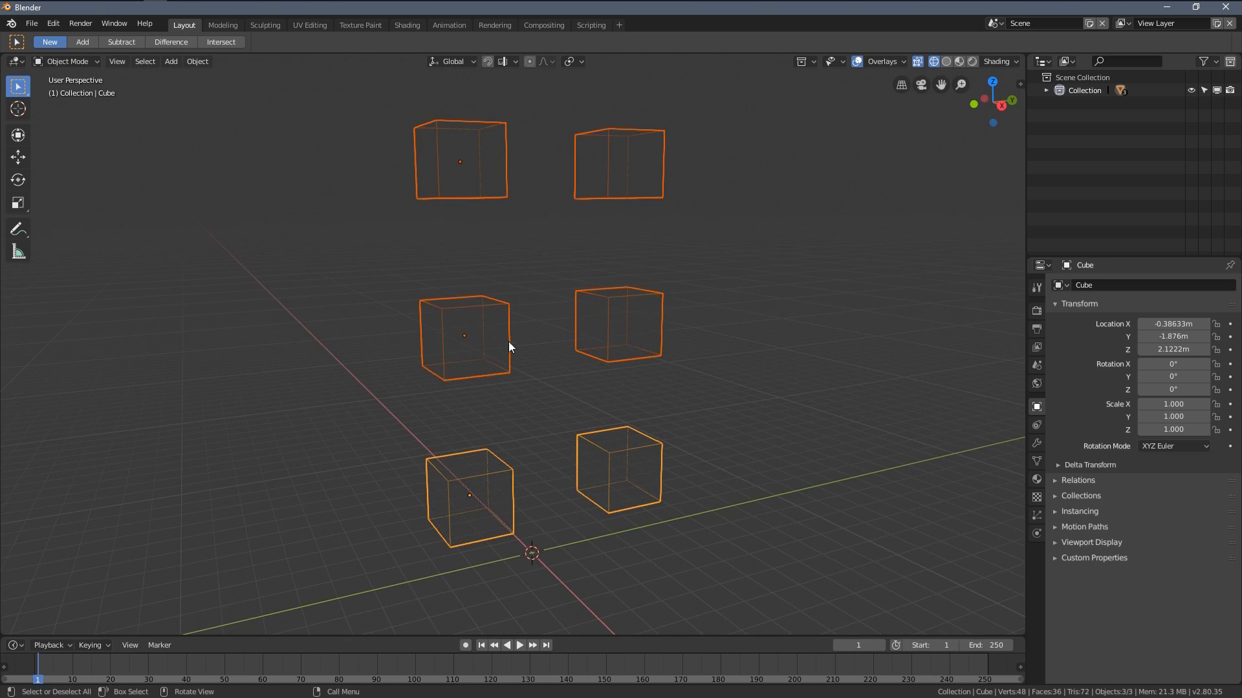
shift+middle_drag(534, 220, 533, 228)
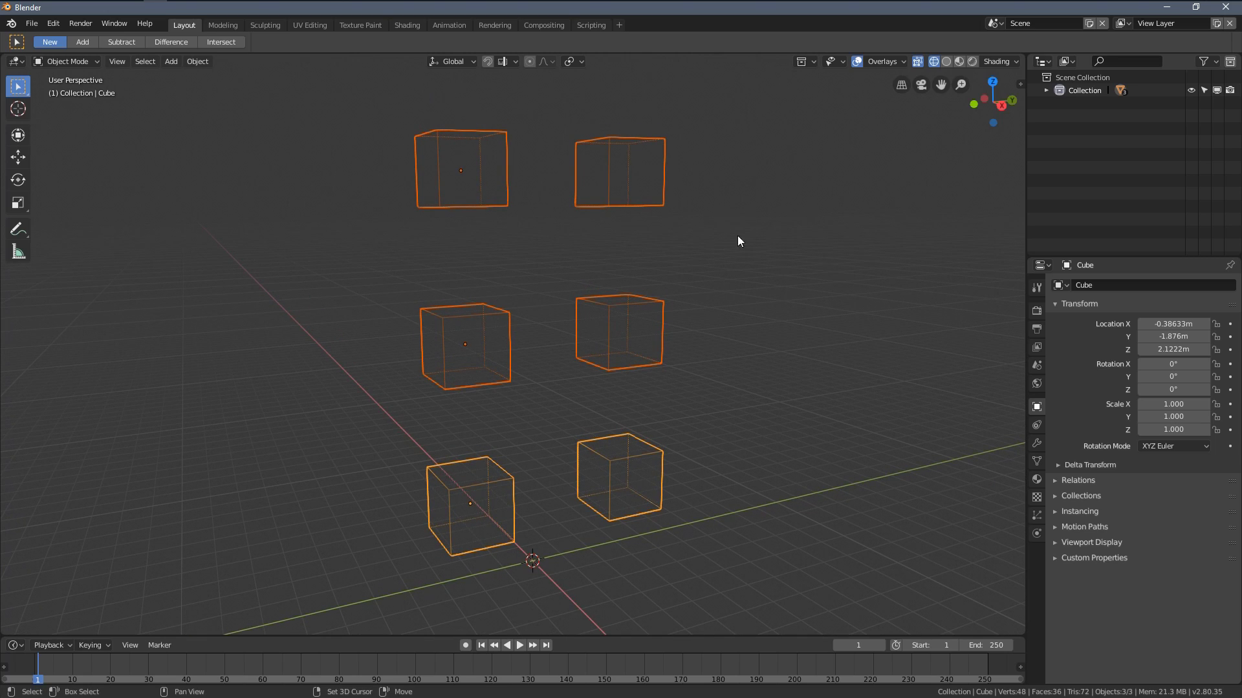
shift+click(498, 307)
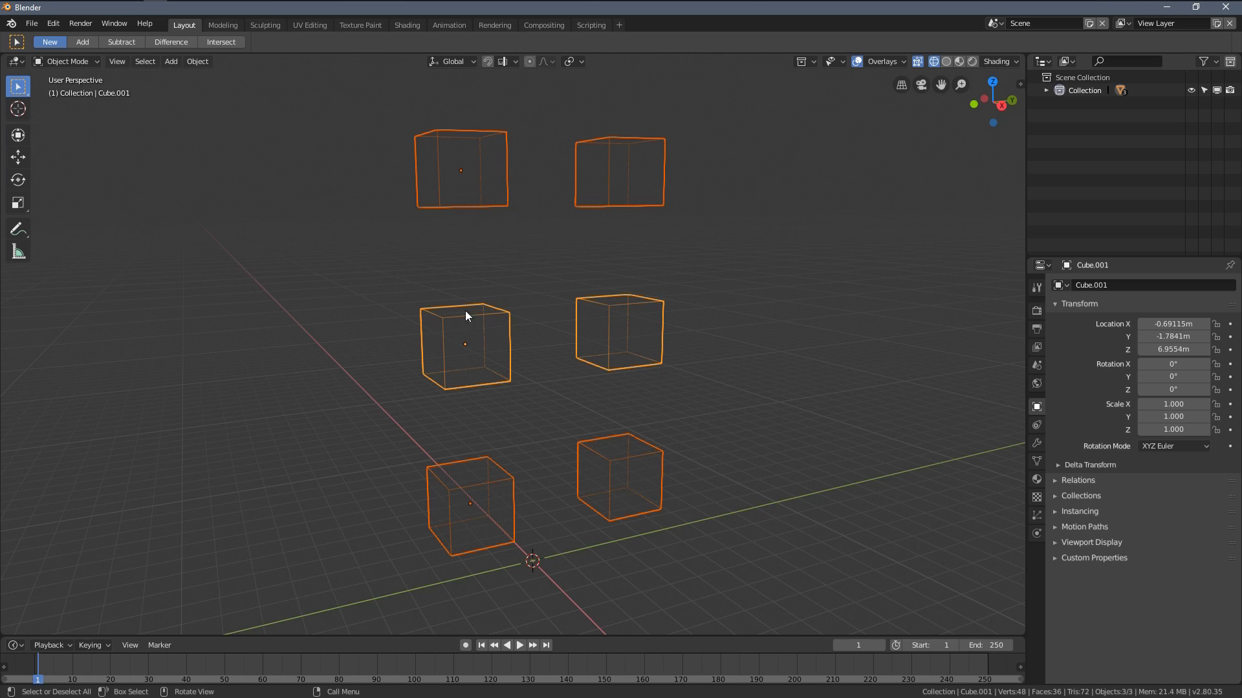
middle_drag(611, 328, 496, 290)
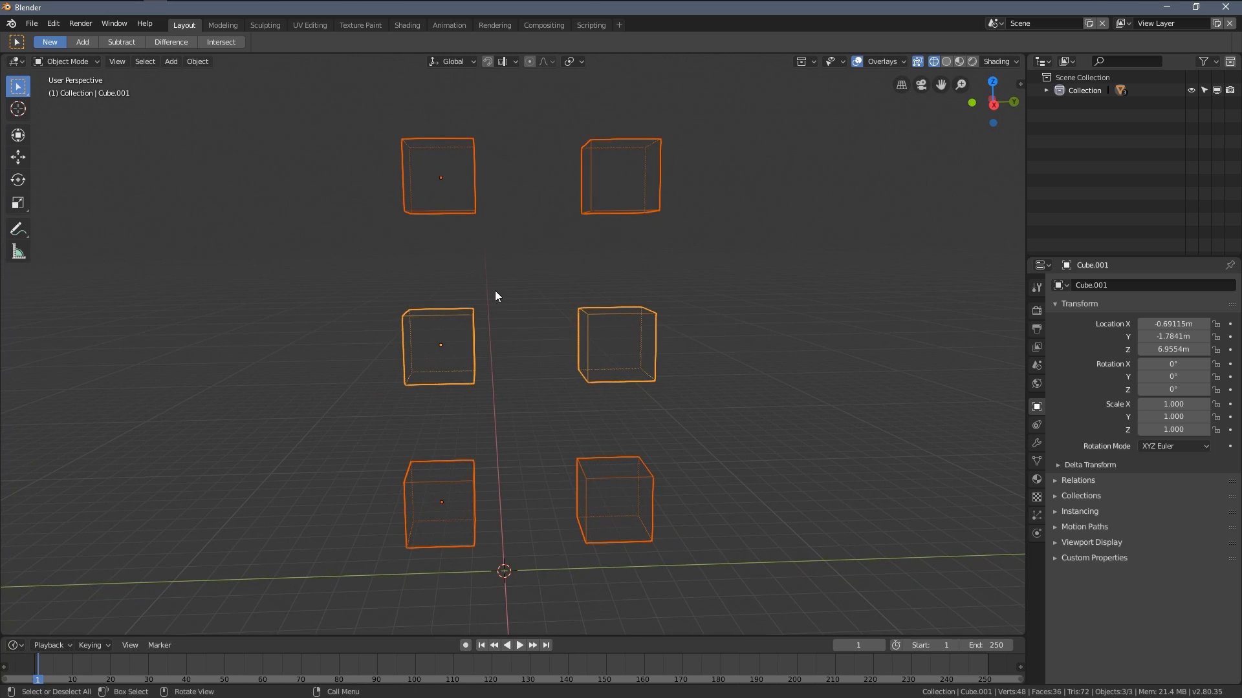
- Join all three stacked pairs with Object > Join, cancelling a stray rotation
click(197, 61)
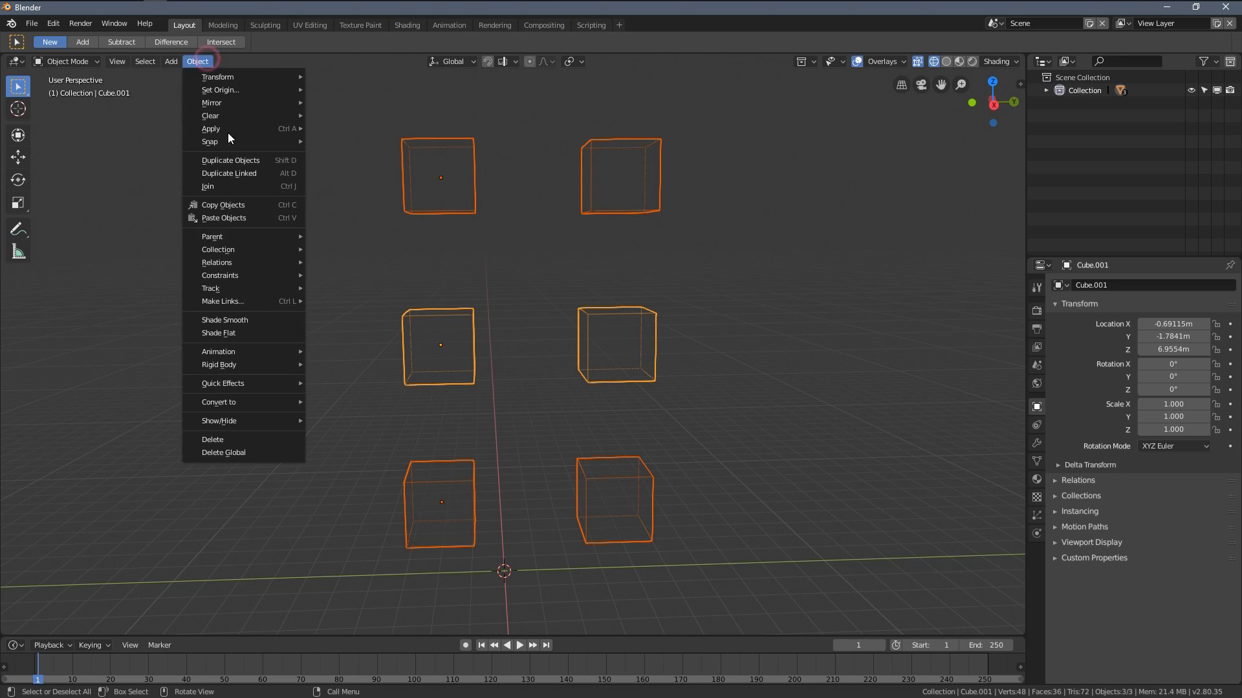
click(288, 188)
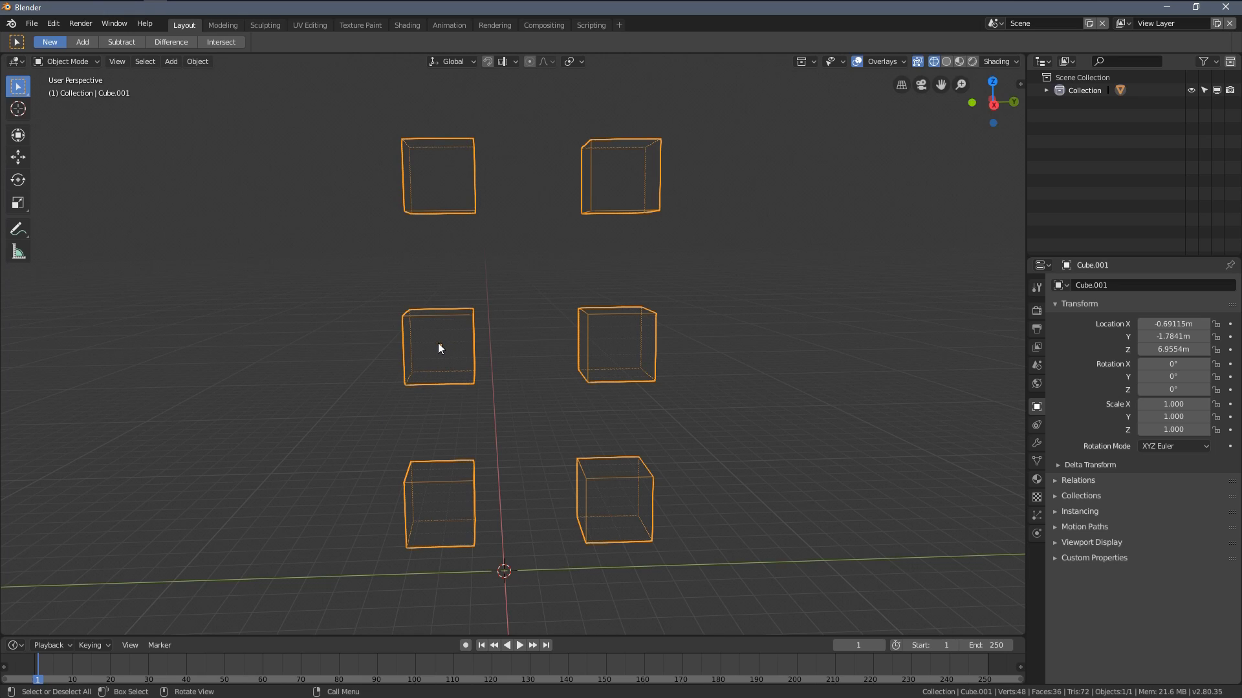
mouse_move(641, 342)
middle_down()
mouse_move(645, 330)
mouse_move(640, 346)
middle_up()
key(r)
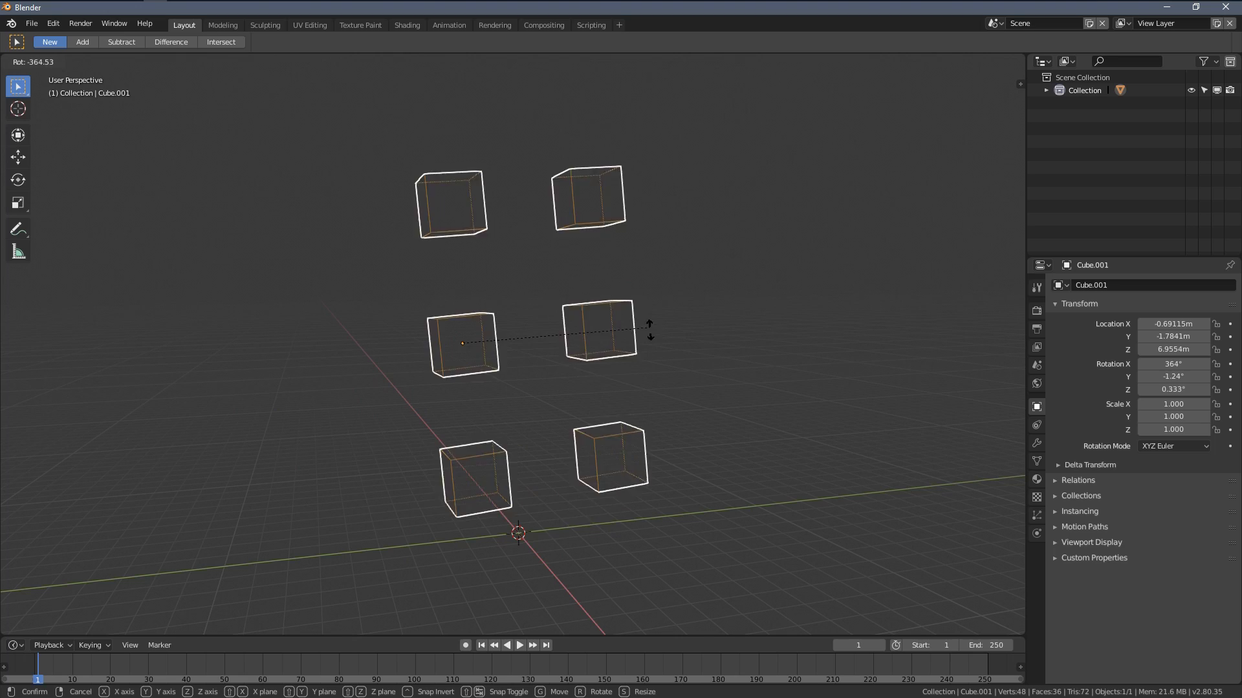
right_click(621, 340)
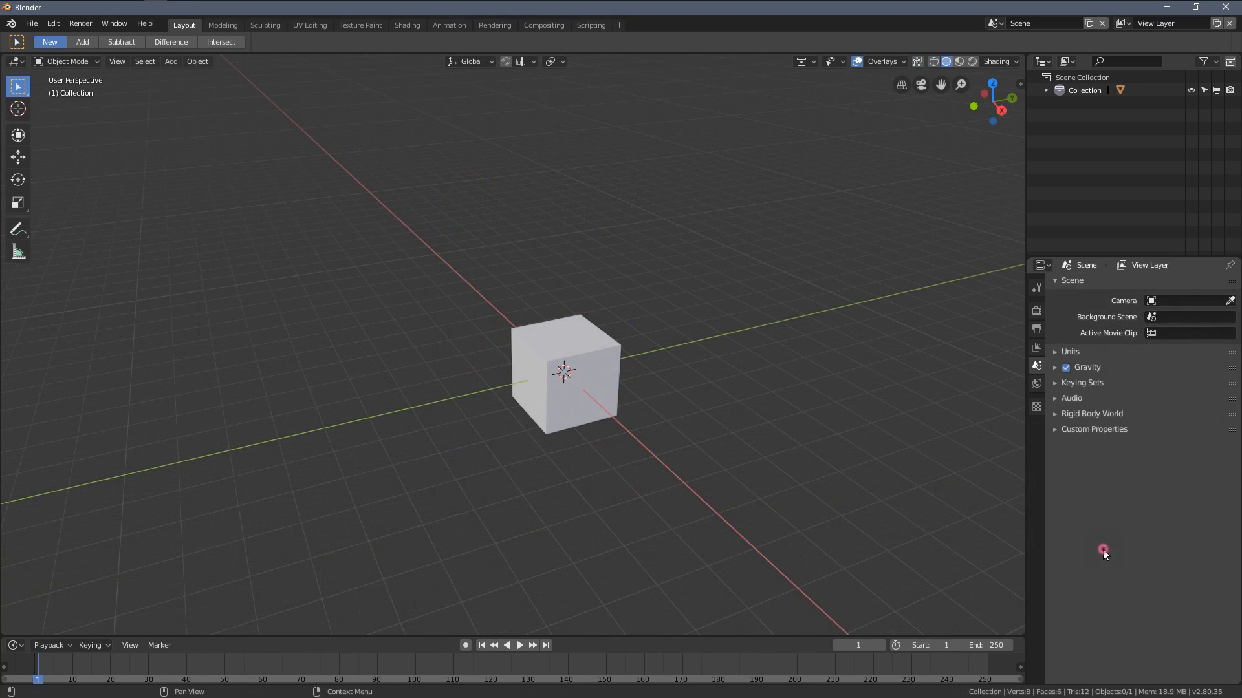
- Move the cube left and, in Edit Mode, duplicate its mesh to the right
middle_drag(635, 462, 560, 407)
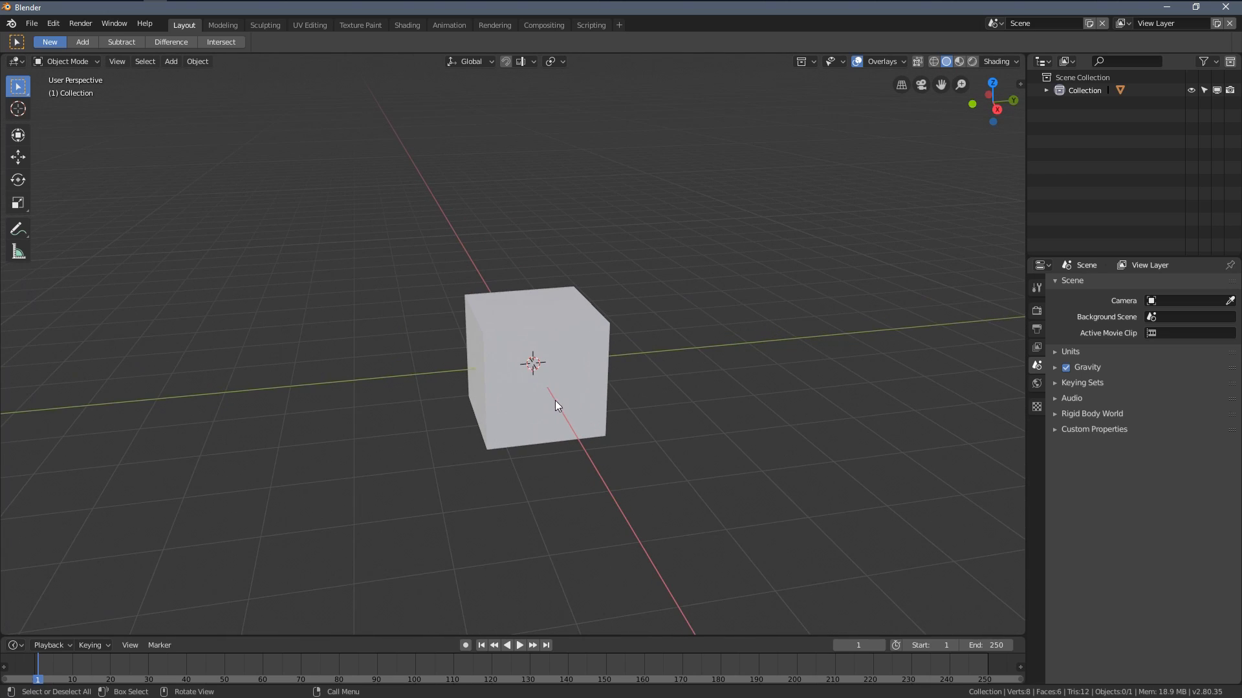
click(533, 339)
drag(530, 336, 355, 331)
key(Tab)
middle_drag(362, 323, 348, 355)
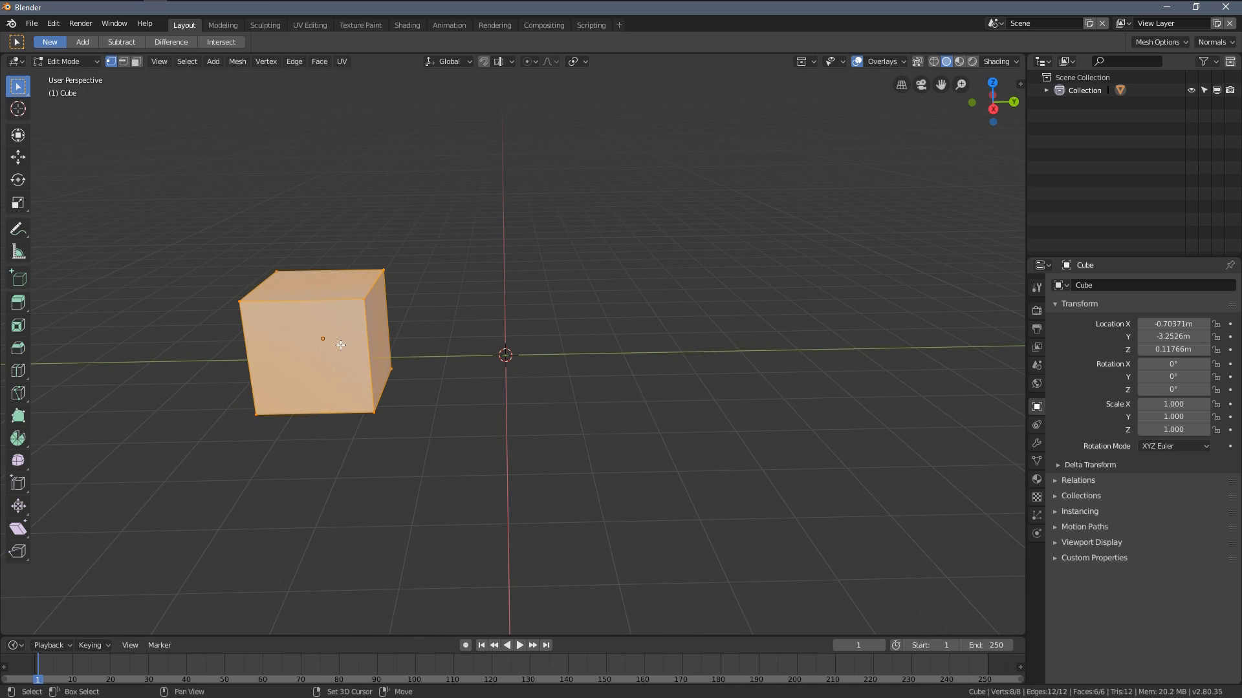
key(shift+d)
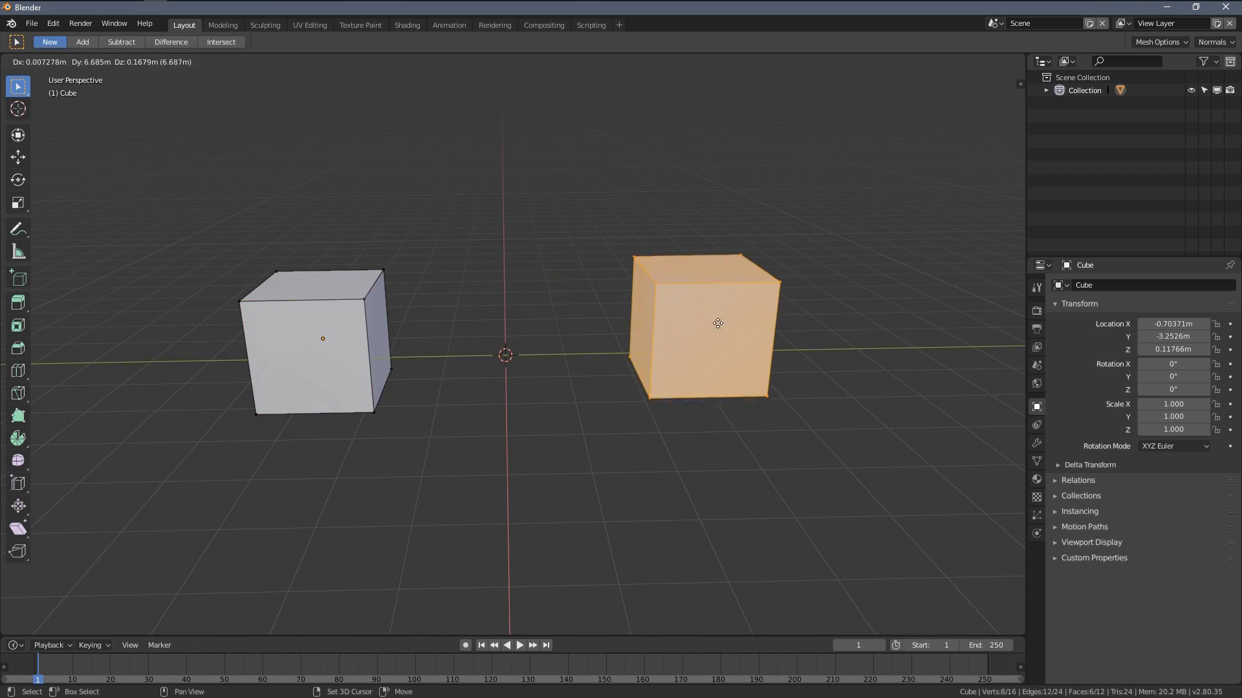
click(744, 337)
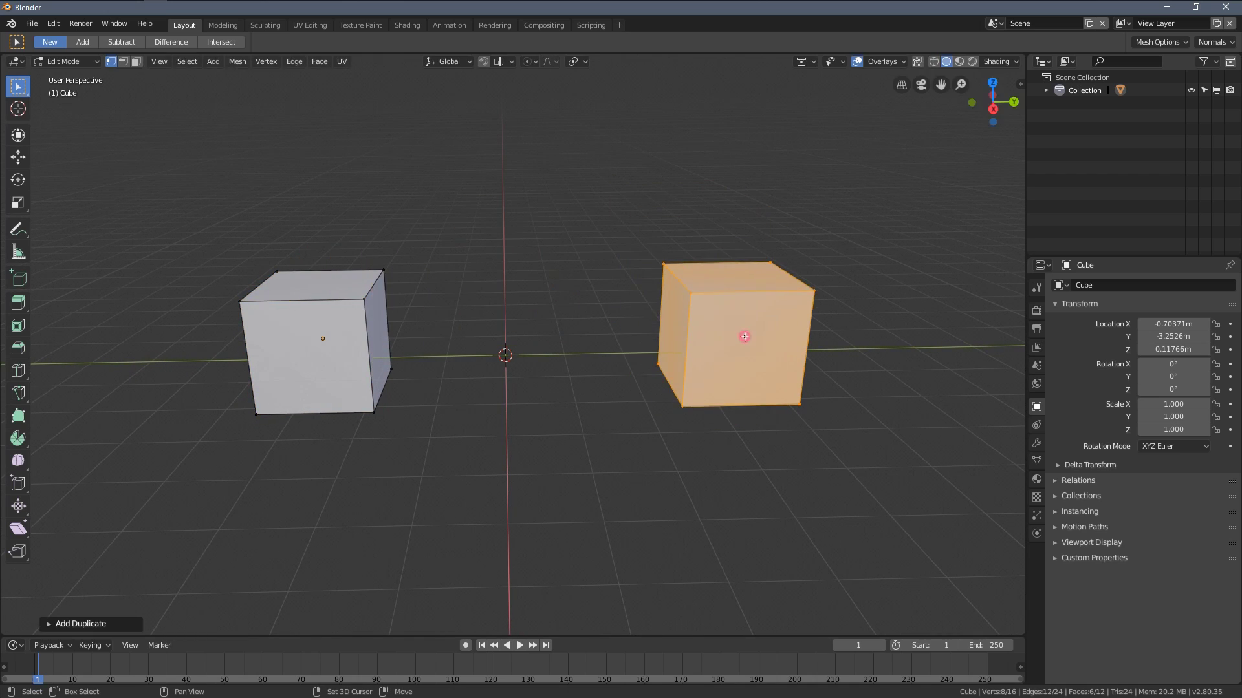
- Select both cubes' inner-facing faces, apply the delete, and return to Object Mode
click(137, 61)
click(384, 340)
middle_drag(410, 336, 588, 338)
shift+click(657, 306)
middle_drag(656, 306, 481, 348)
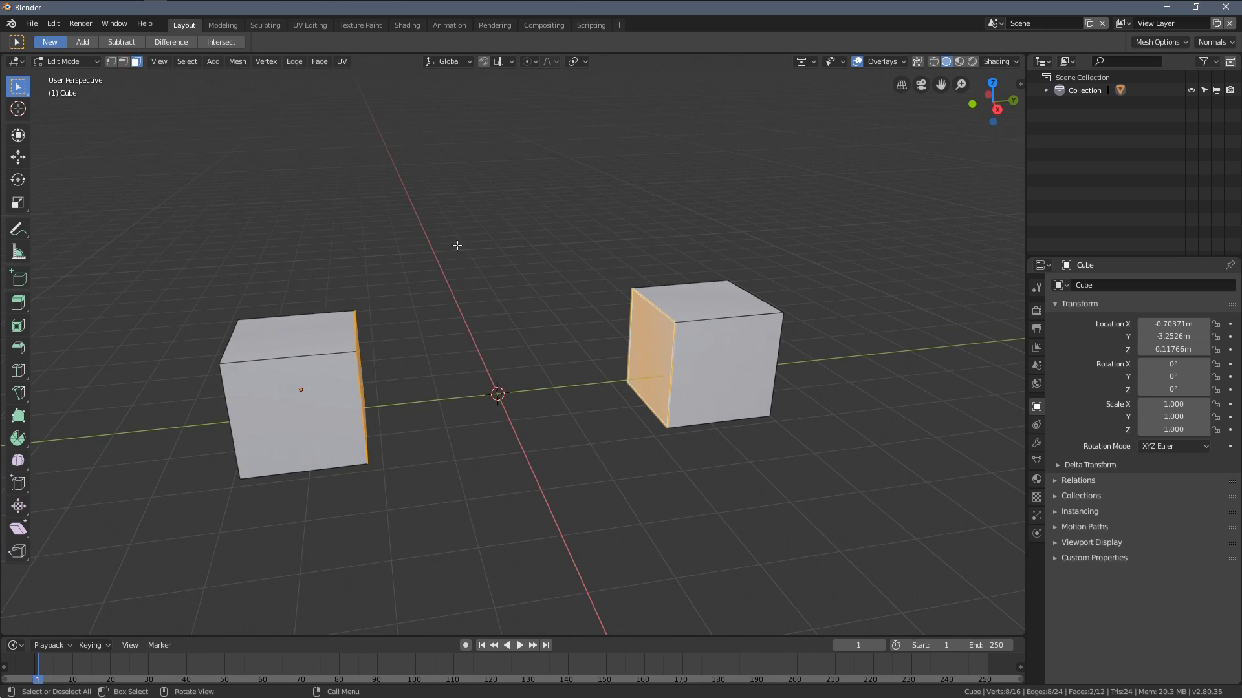
key(x)
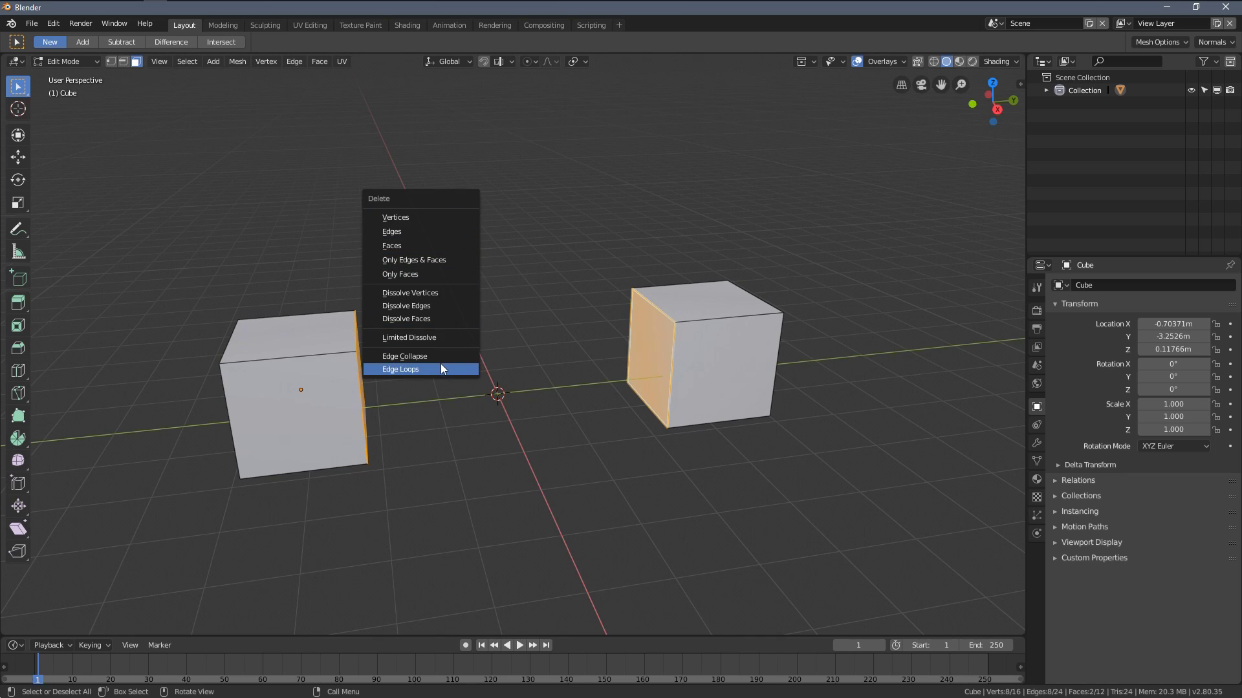
key(Tab)
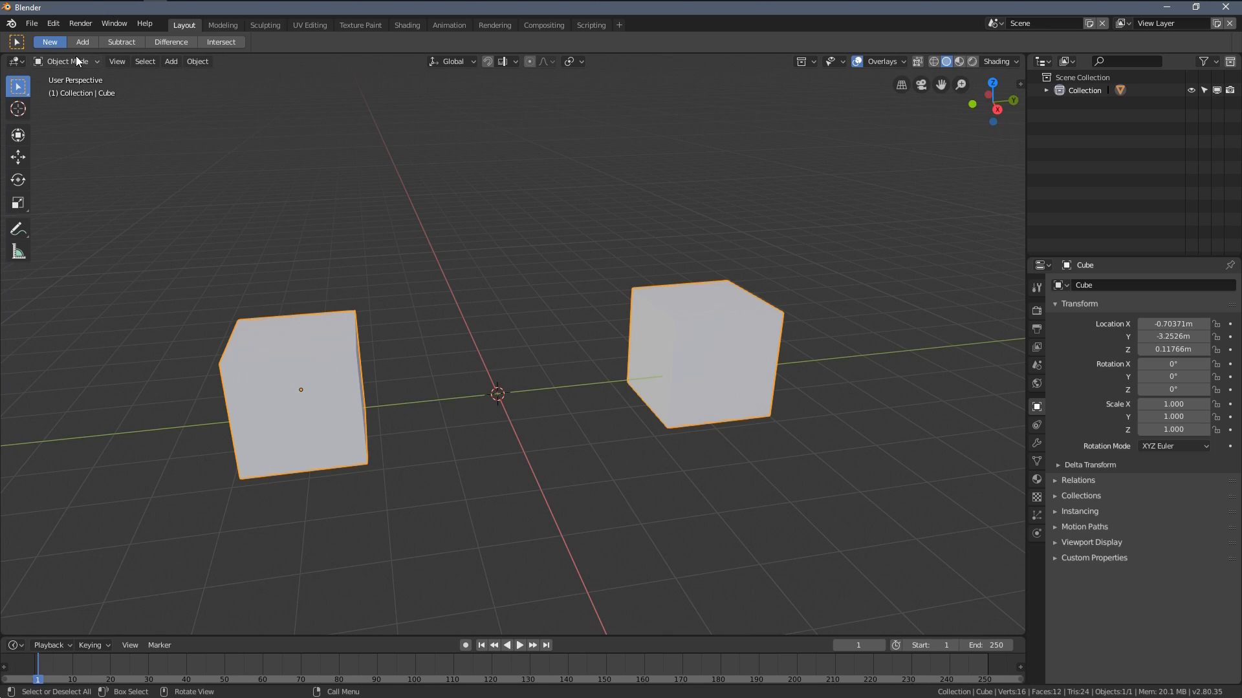
- Delete the whole object by mistake, then undo it
key(x)
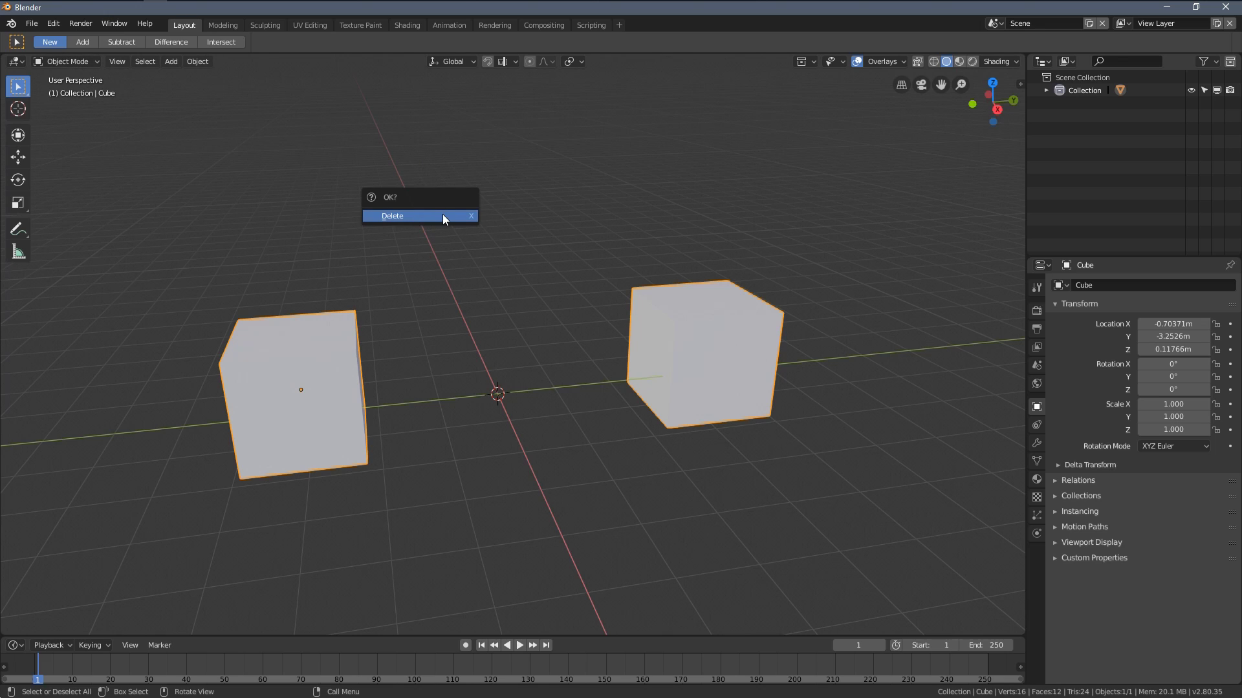
click(442, 215)
key(ctrl+z)
mouse_move(470, 266)
middle_down()
mouse_move(441, 255)
mouse_move(488, 244)
mouse_move(478, 258)
mouse_move(462, 247)
middle_up()
- In Edit Mode delete the two facing faces, leaving 10 faces
key(Tab)
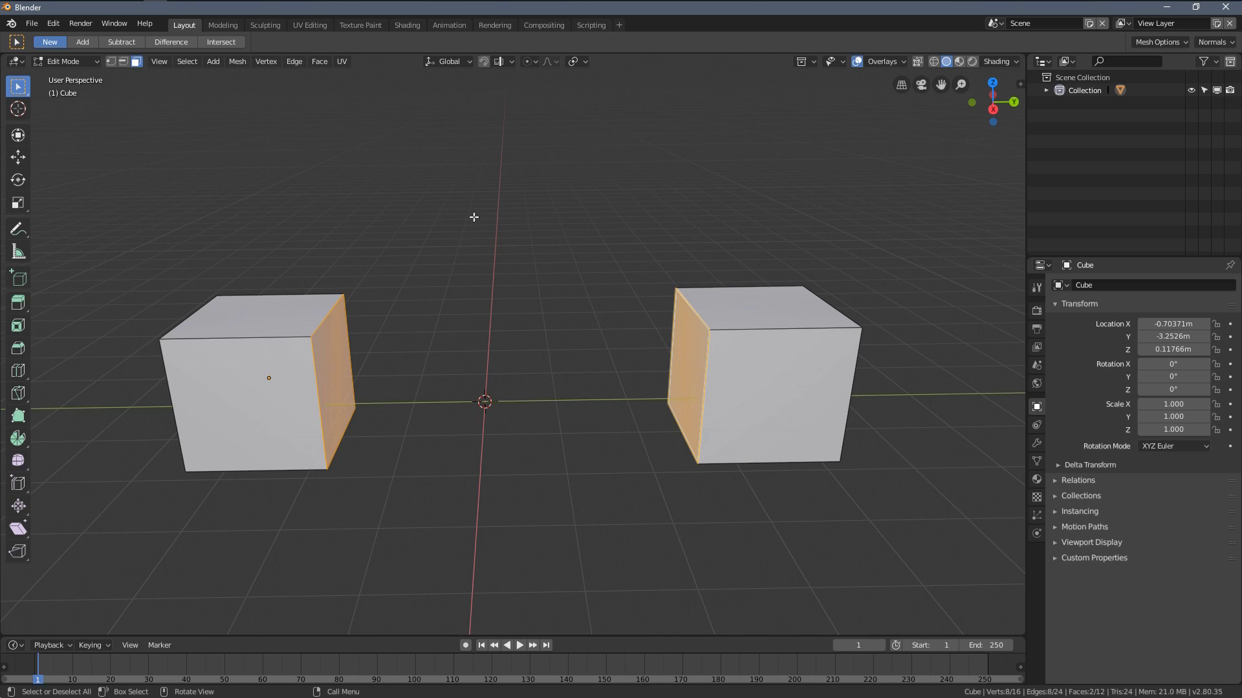
key(x)
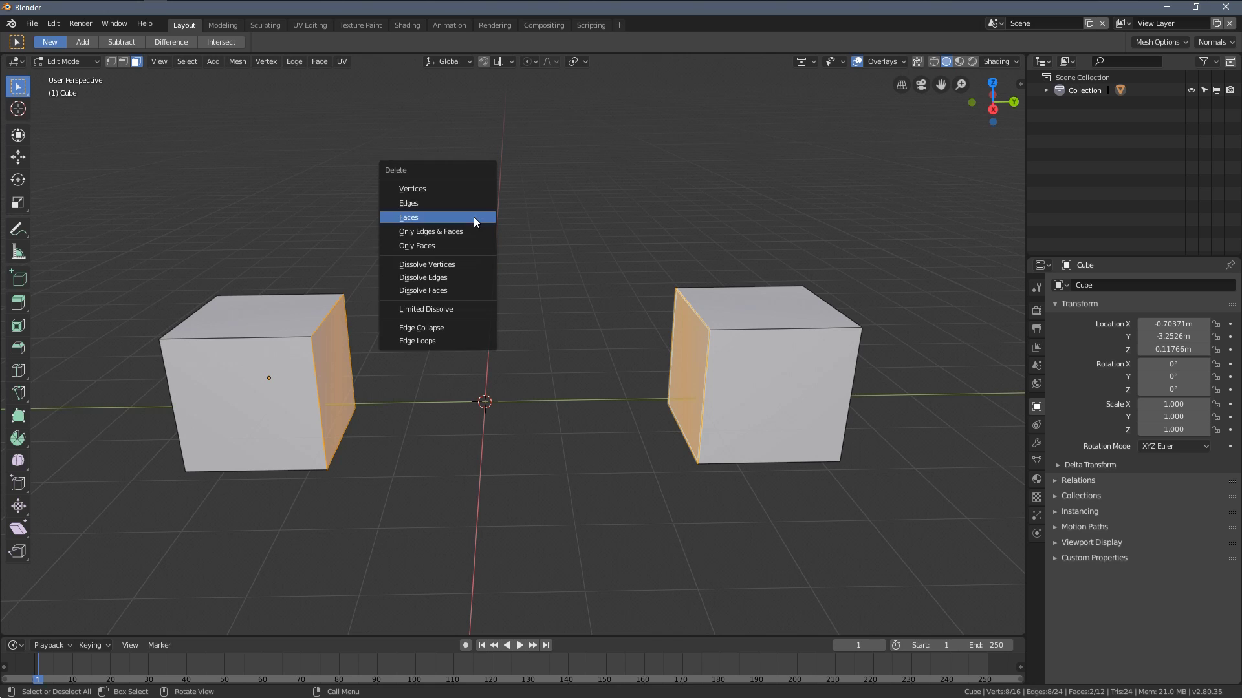
click(423, 217)
middle_drag(621, 338, 361, 334)
mouse_move(244, 318)
middle_down()
mouse_move(213, 323)
mouse_move(263, 319)
middle_up()
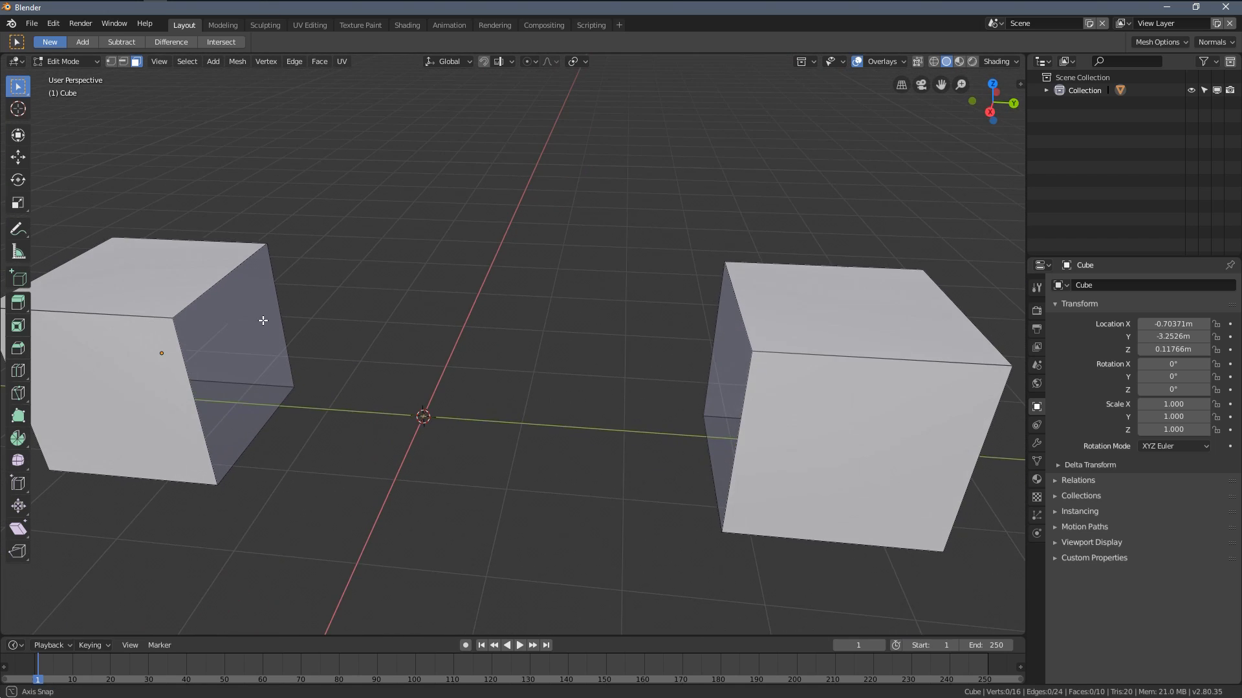
click(125, 61)
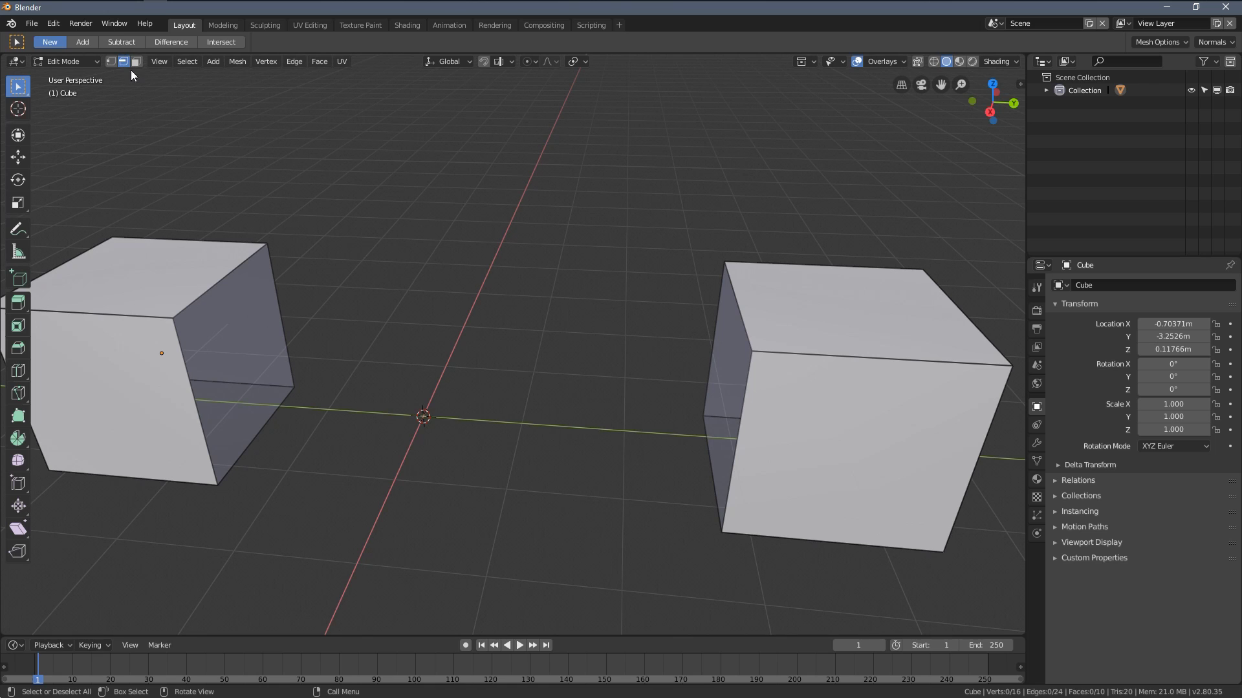
- Fill faces bridging the side and top gaps between the two cubes
click(279, 302)
middle_drag(319, 319, 469, 305)
shift+click(626, 317)
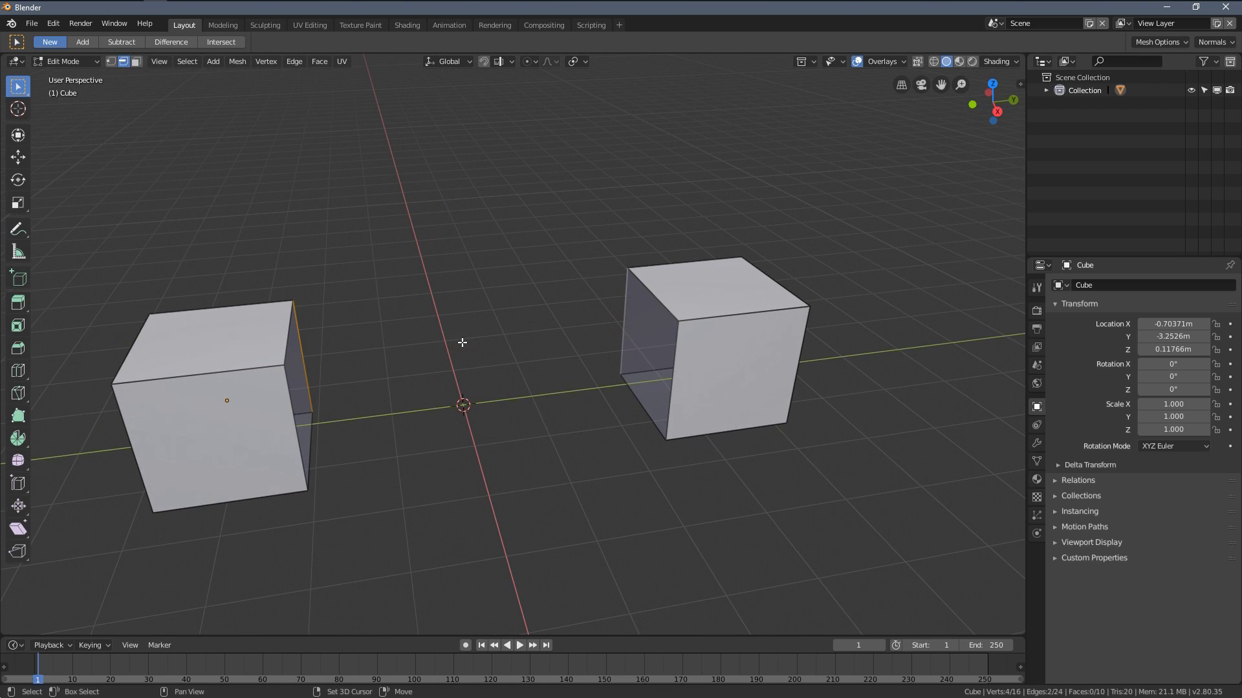
shift+middle_drag(460, 343, 541, 283)
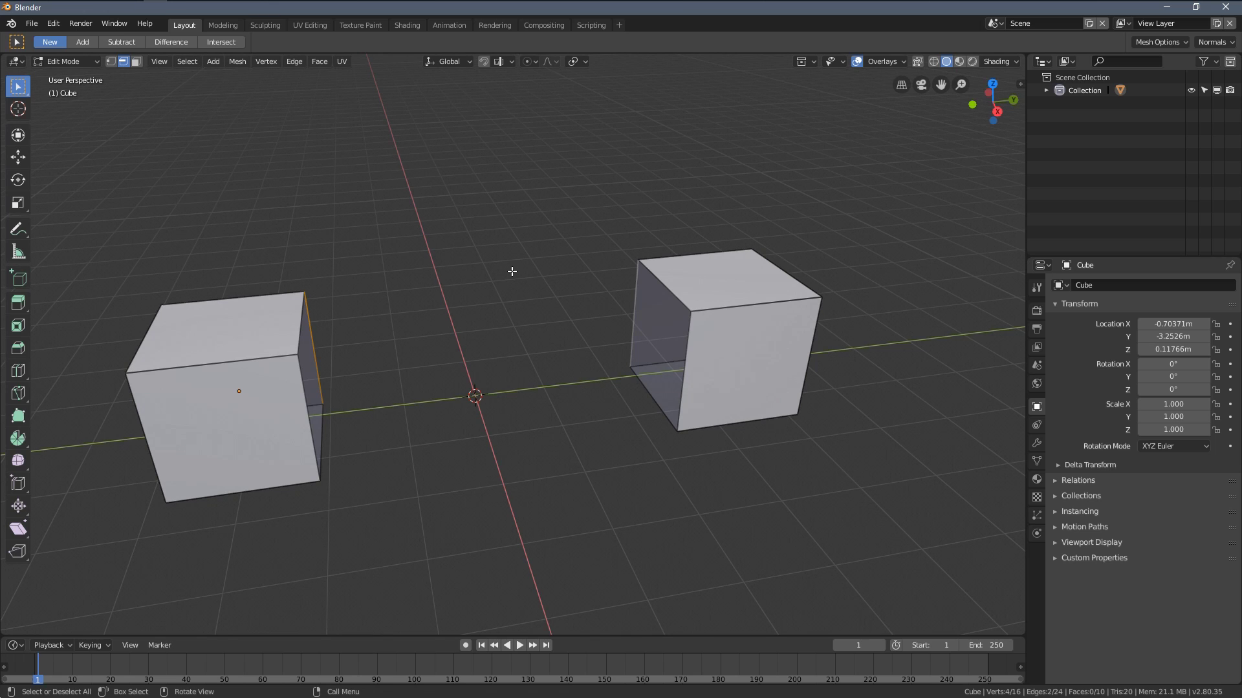
key(f)
middle_drag(462, 290, 557, 399)
click(536, 403)
click(414, 245)
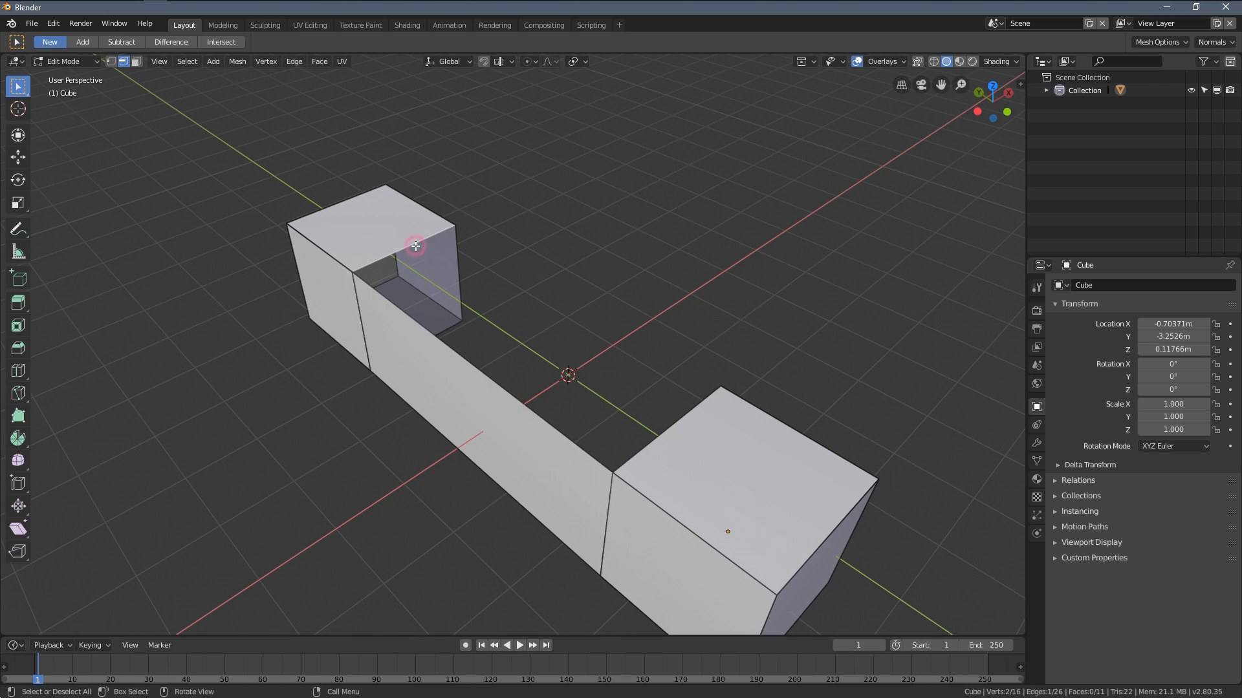
shift+click(679, 428)
key(f)
- Fill the front and bottom gaps, closing the box at 14 faces
middle_drag(569, 371, 303, 357)
click(305, 357)
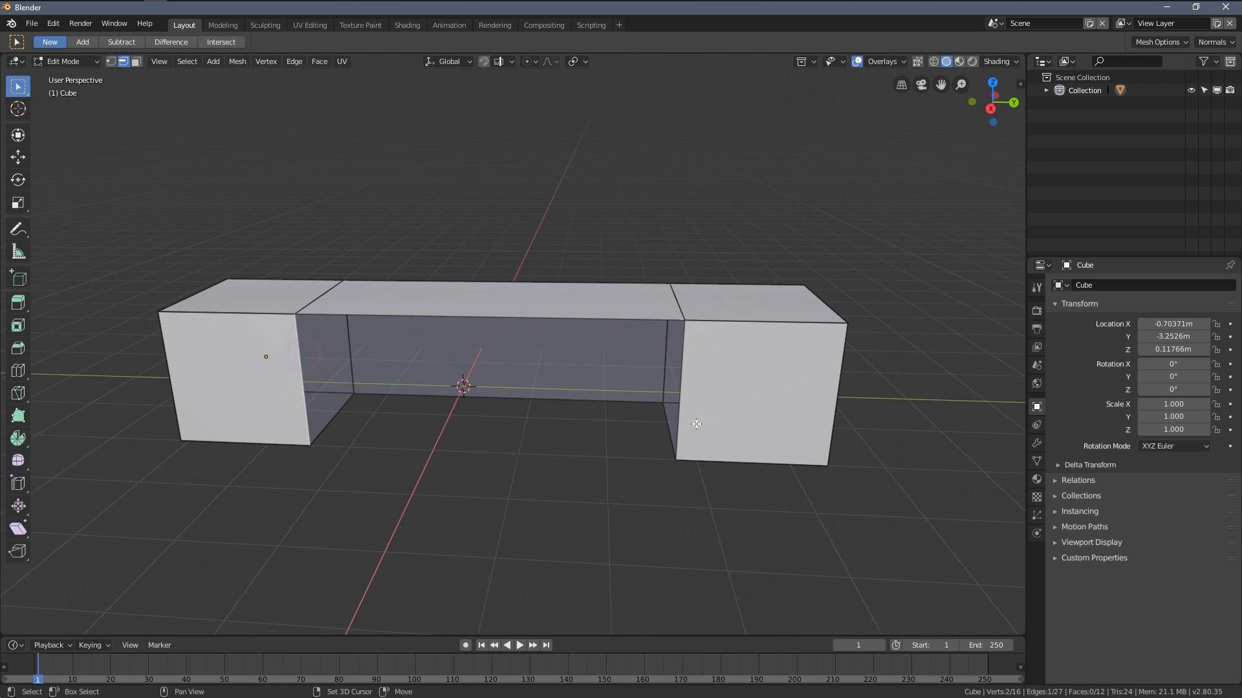
shift+click(682, 383)
middle_drag(702, 383, 351, 361)
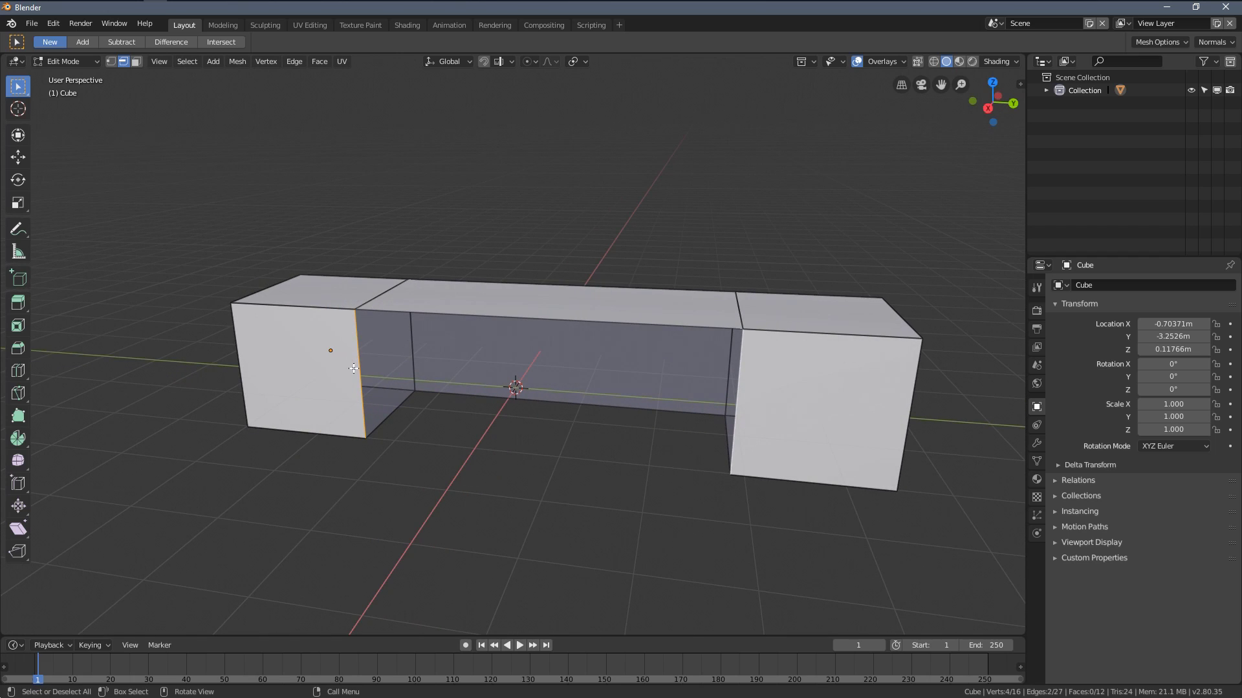
key(f)
middle_drag(679, 333, 584, 344)
click(587, 335)
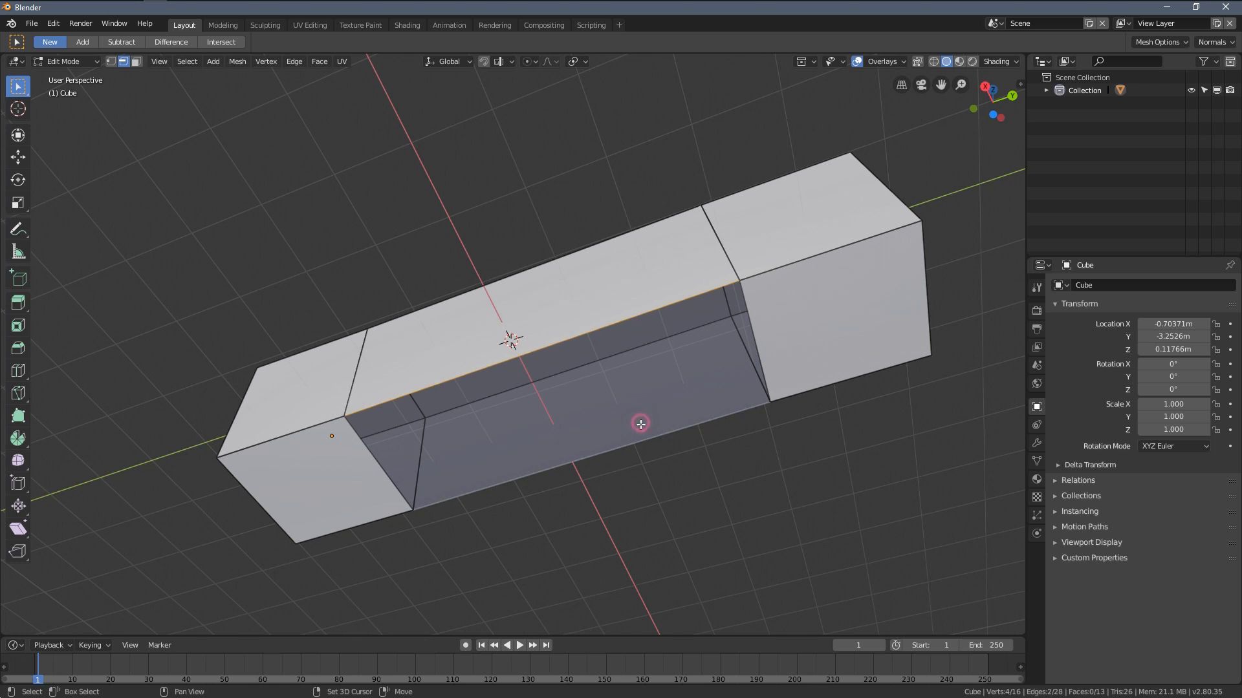
middle_drag(506, 348, 357, 410)
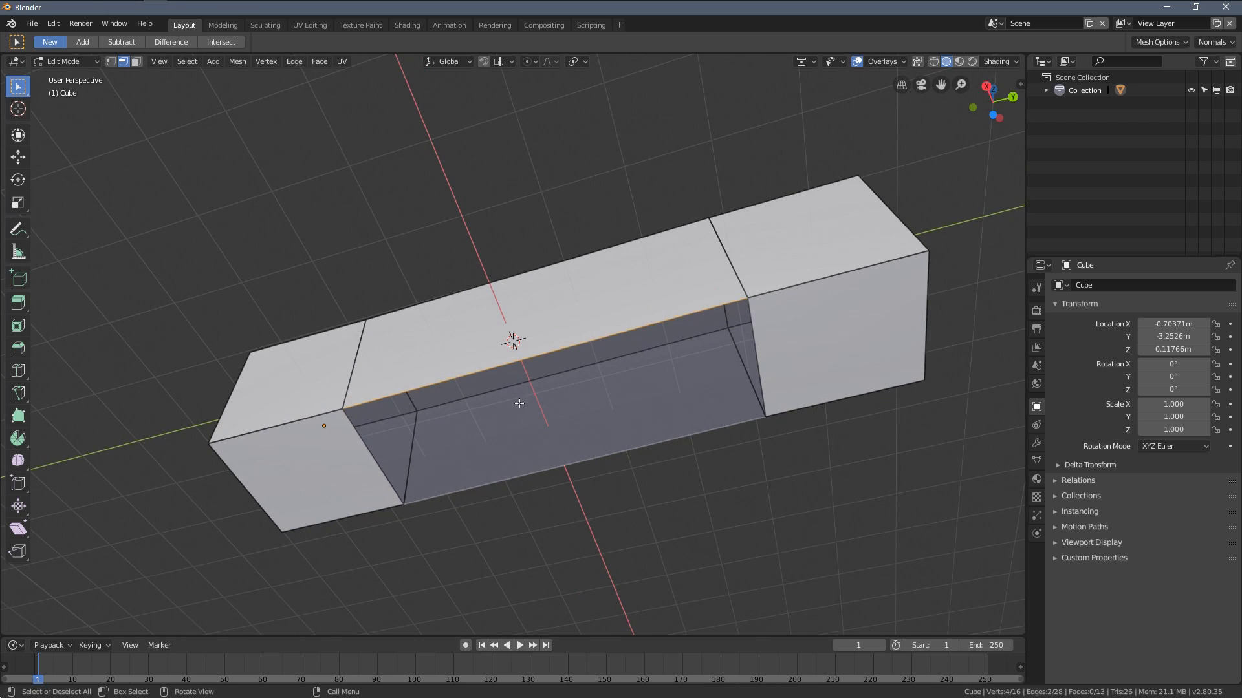
key(f)
middle_drag(486, 421, 575, 346)
- In vertex select mode, select the middle section's two top vertices
click(111, 64)
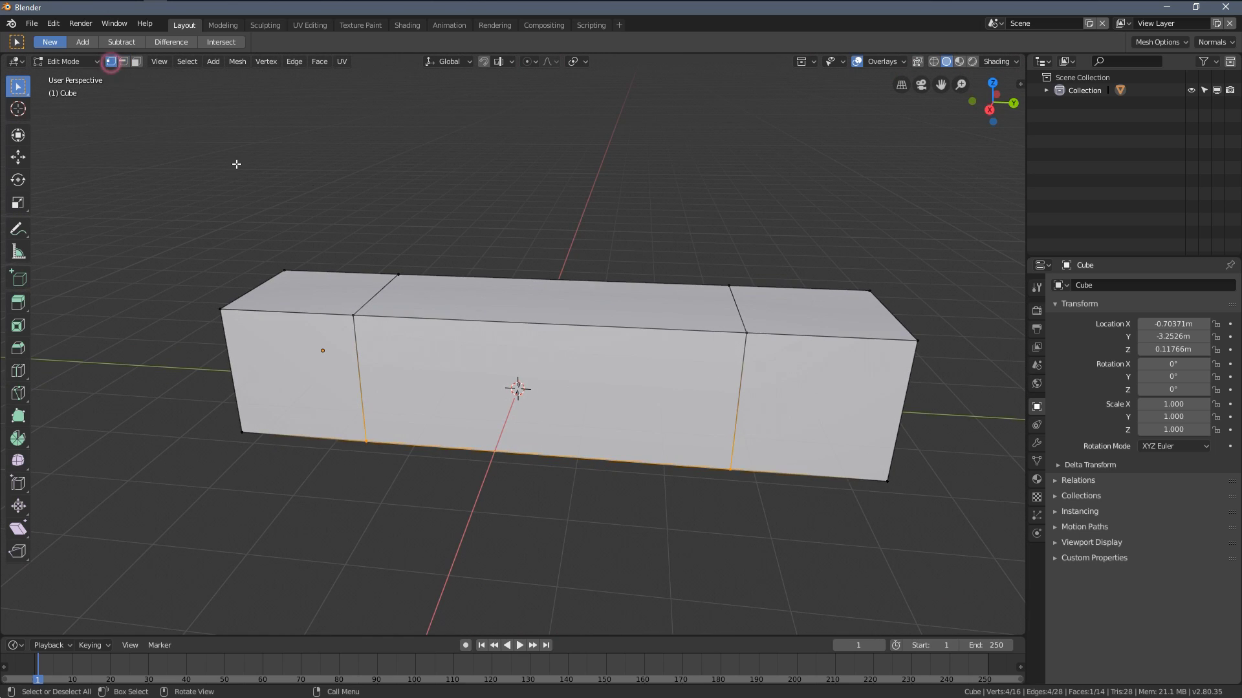
middle_drag(200, 145, 369, 346)
click(369, 357)
shift+click(696, 383)
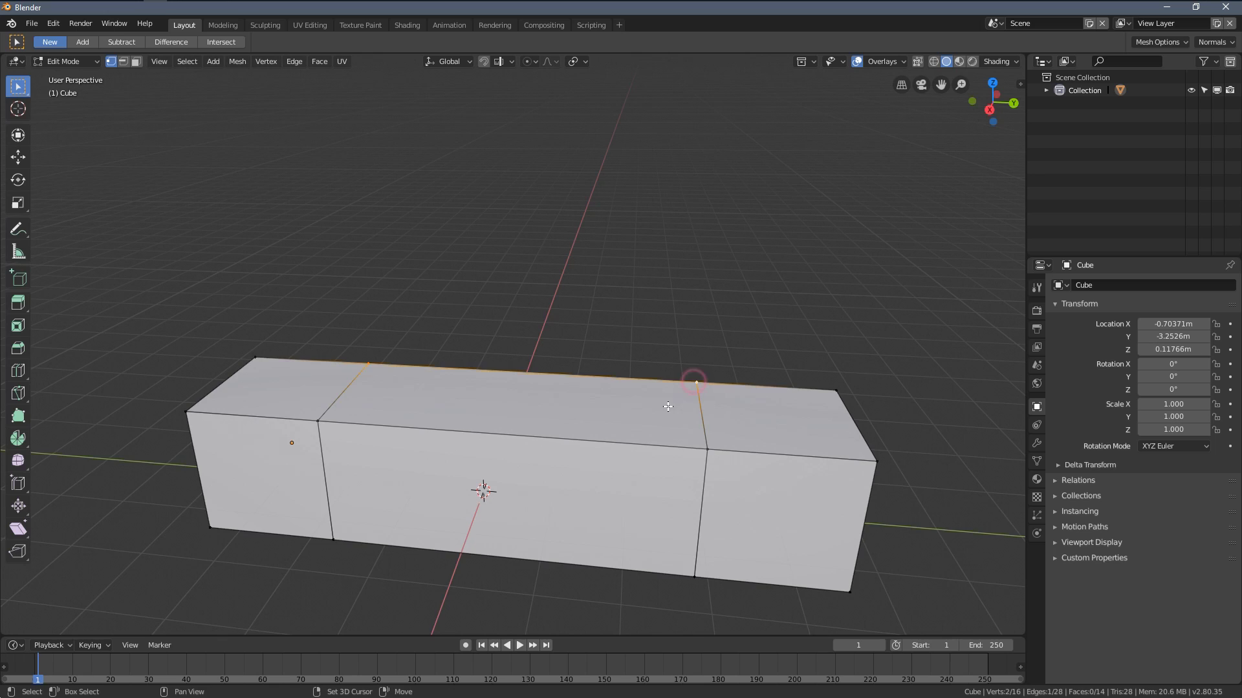
- Duplicate the selected top edge and place the copy high above the box
middle_drag(694, 381, 600, 405)
key(shift+d)
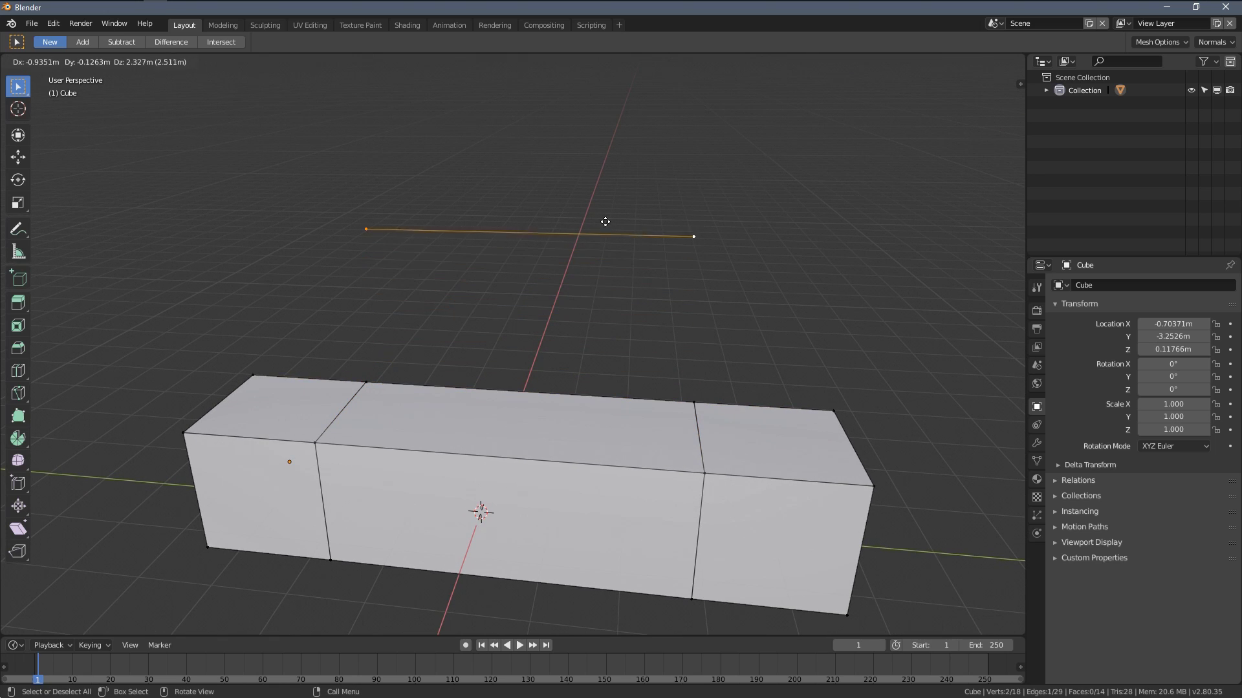
click(619, 129)
middle_drag(582, 208, 578, 253)
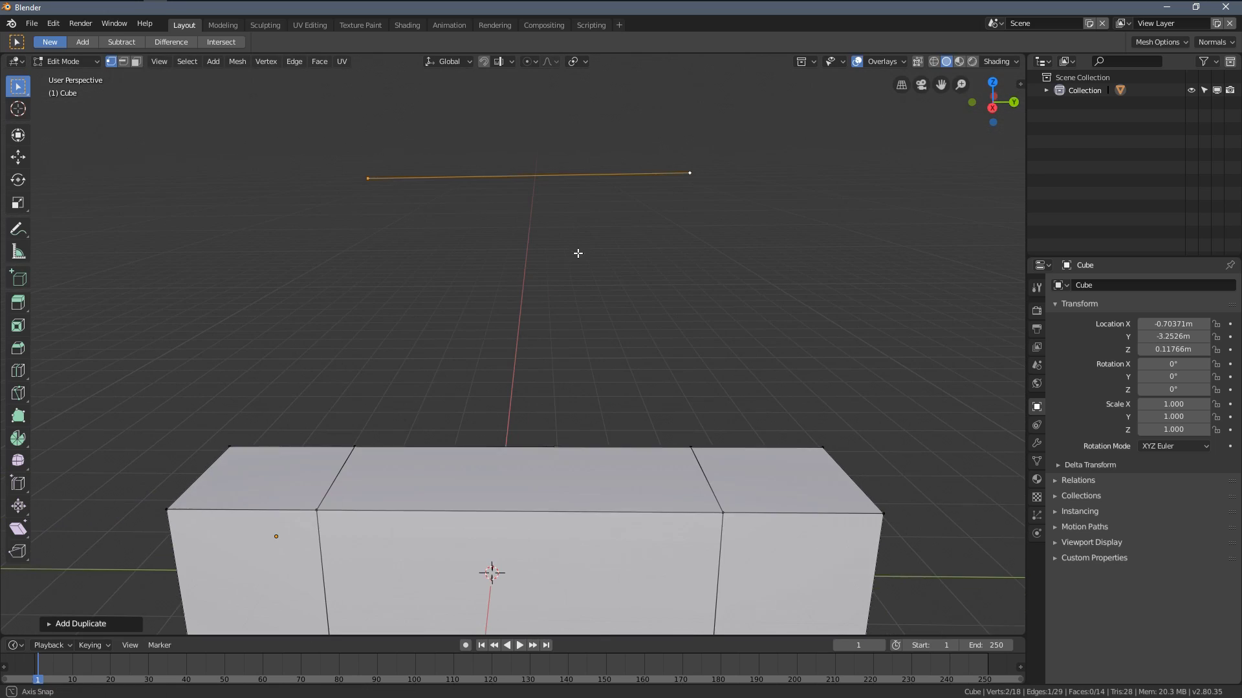
- Connect both ends of the raised edge to the box's top vertices with new edges
click(353, 445)
shift+click(369, 180)
middle_drag(389, 306, 350, 194)
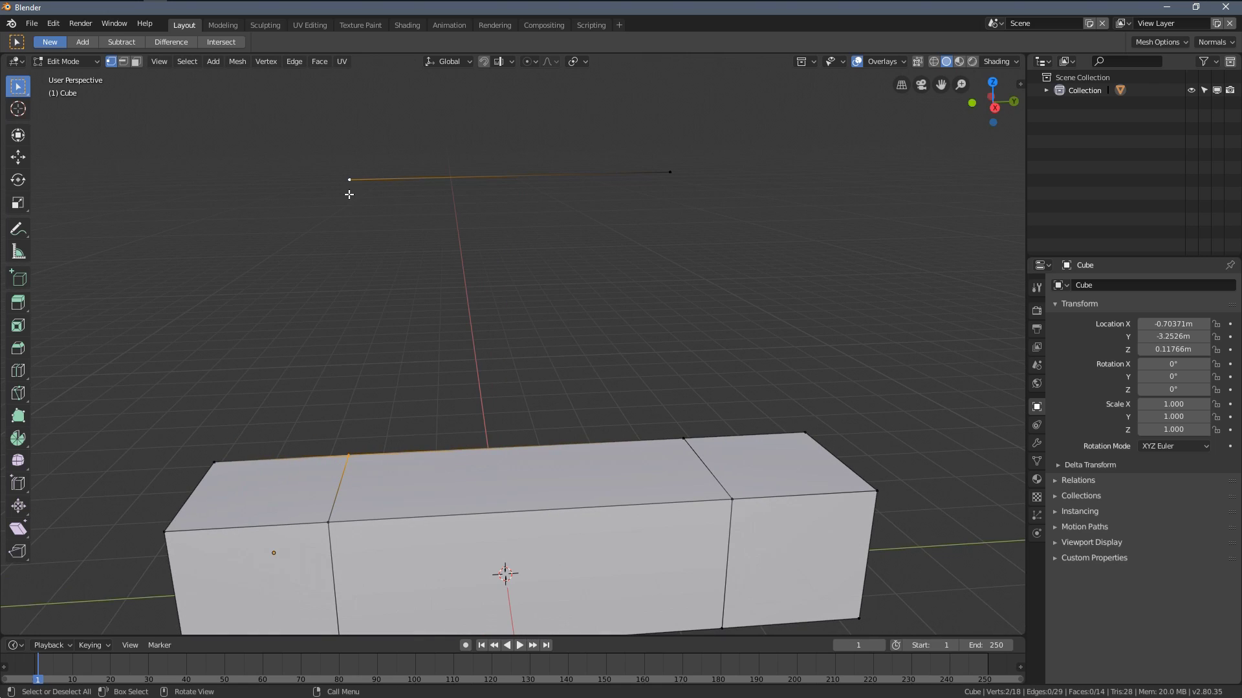
middle_drag(363, 310, 386, 283)
key(f)
click(619, 139)
shift+click(650, 381)
key(f)
middle_drag(554, 269, 471, 220)
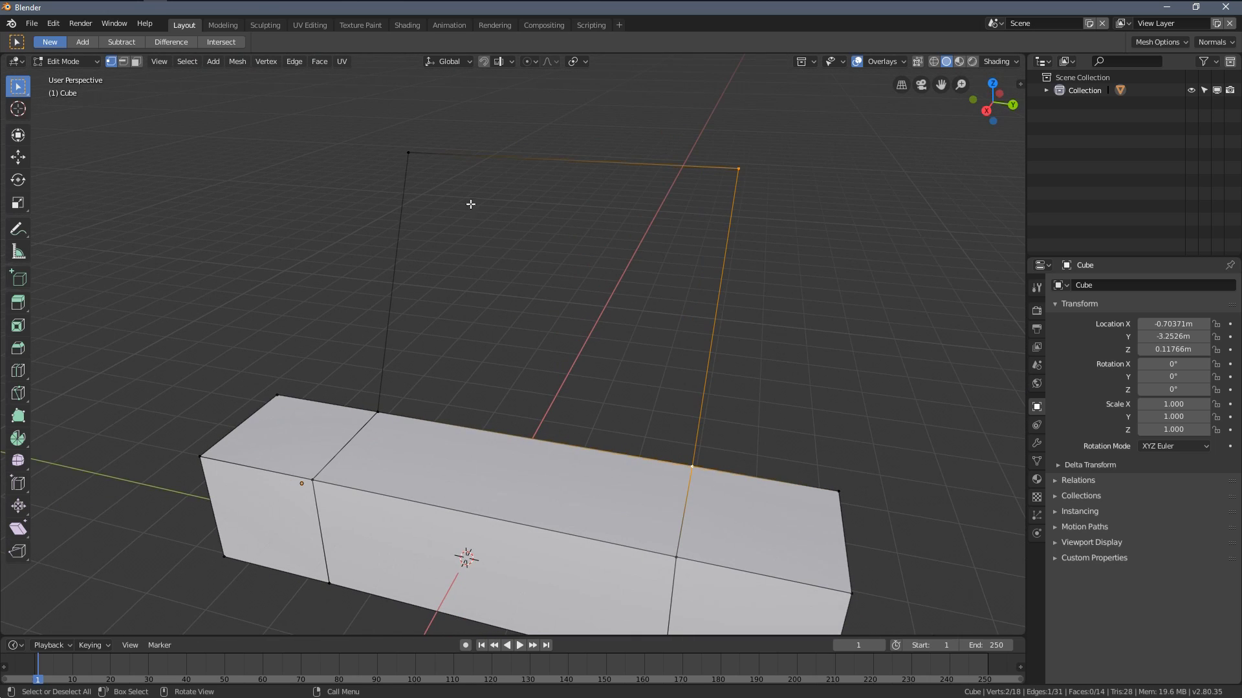
shift+middle_drag(754, 343, 685, 424)
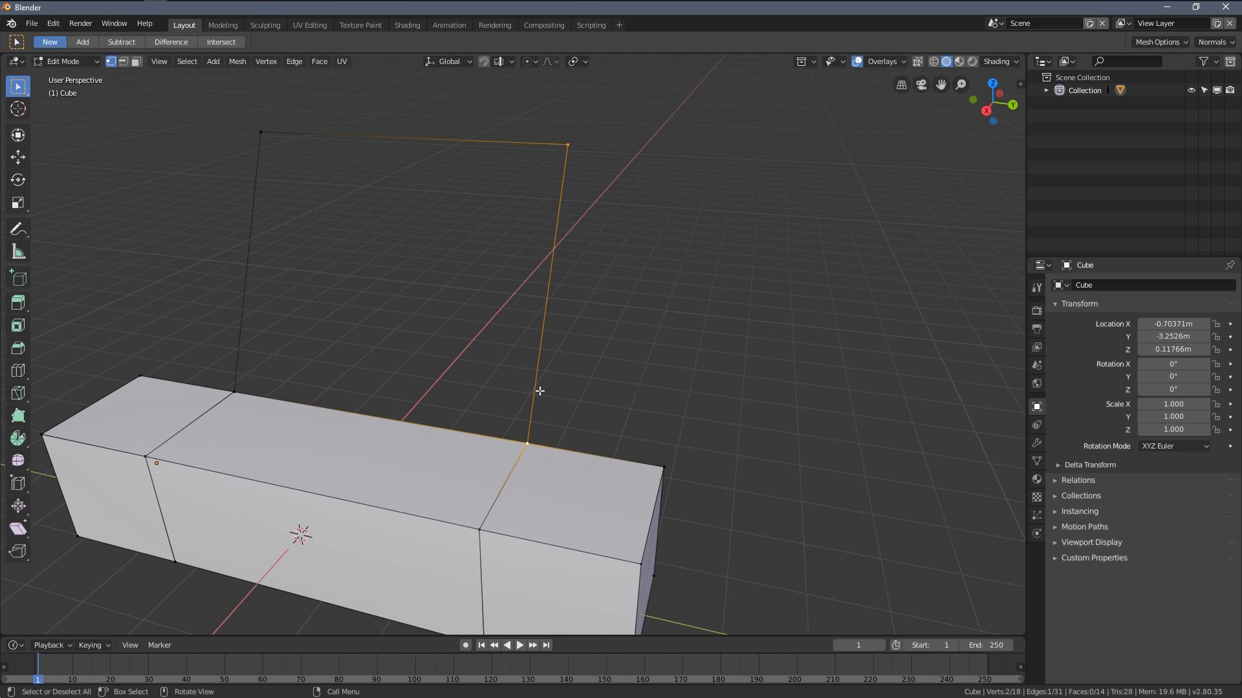
shift+middle_drag(376, 151, 397, 320)
click(265, 62)
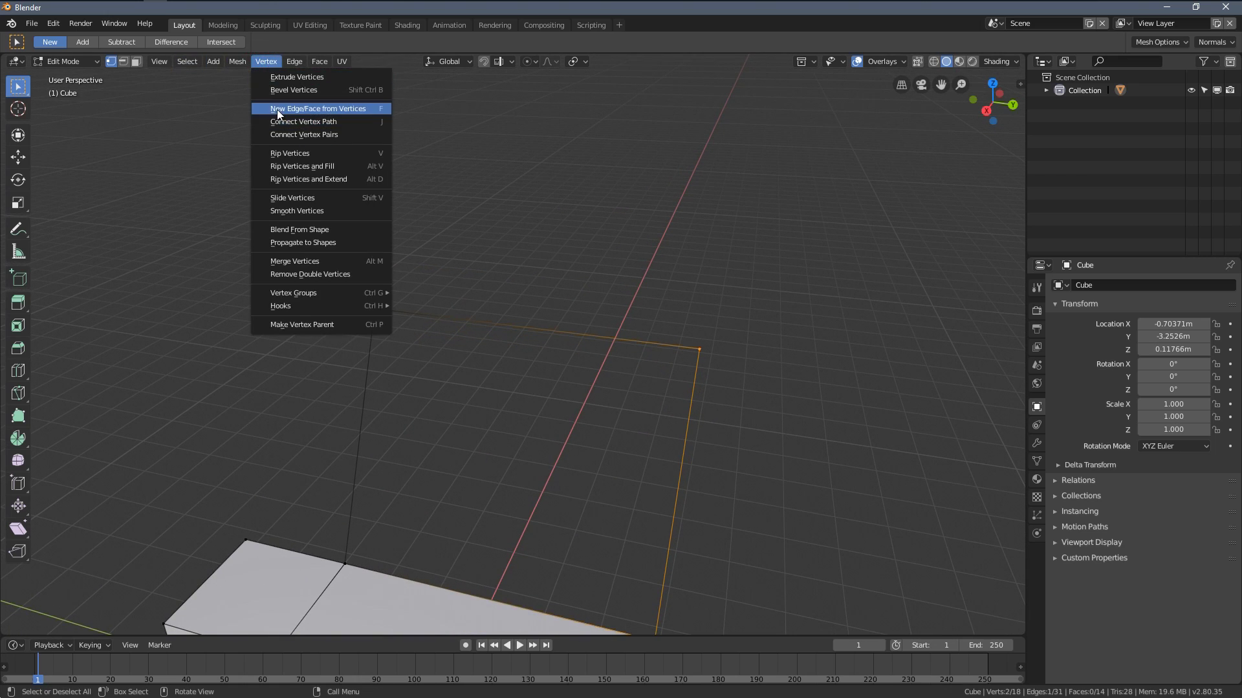
- Create an edge from the selected vertices and delete the box's middle top face
click(382, 108)
shift+middle_drag(515, 443, 50, 172)
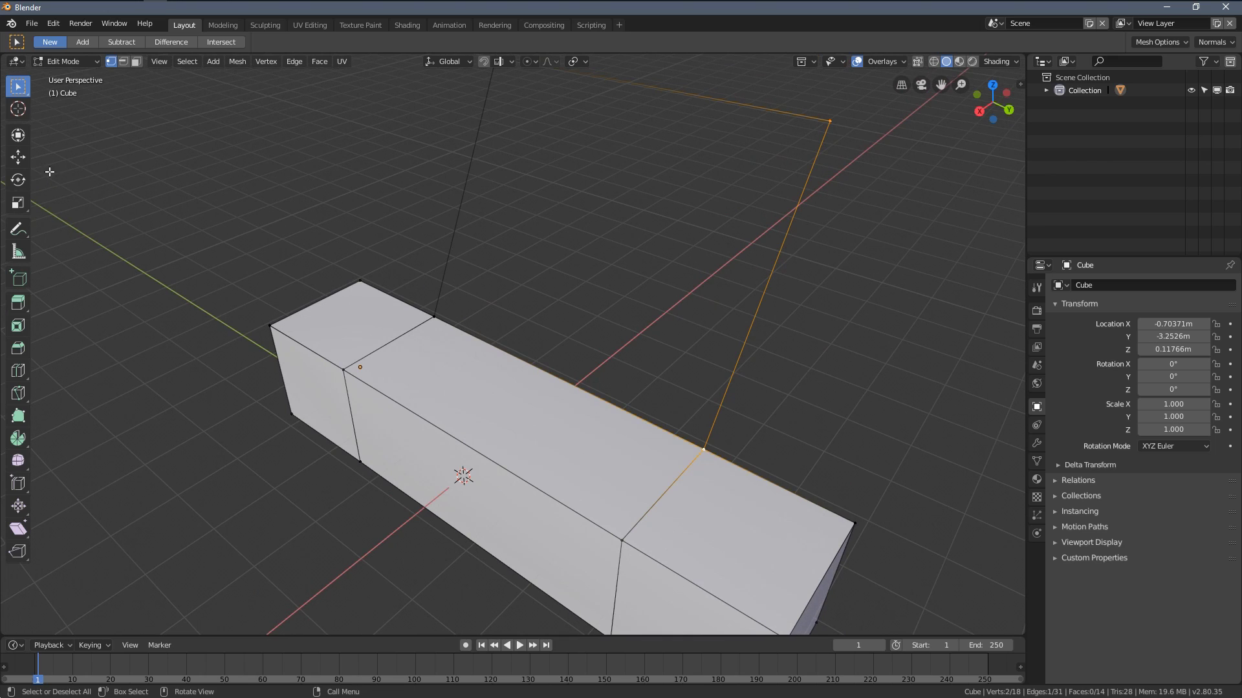
click(137, 62)
click(474, 360)
middle_drag(474, 361, 176, 182)
key(x)
click(482, 289)
- Select the four backrest corner vertices and fill them with a slanted face
click(115, 62)
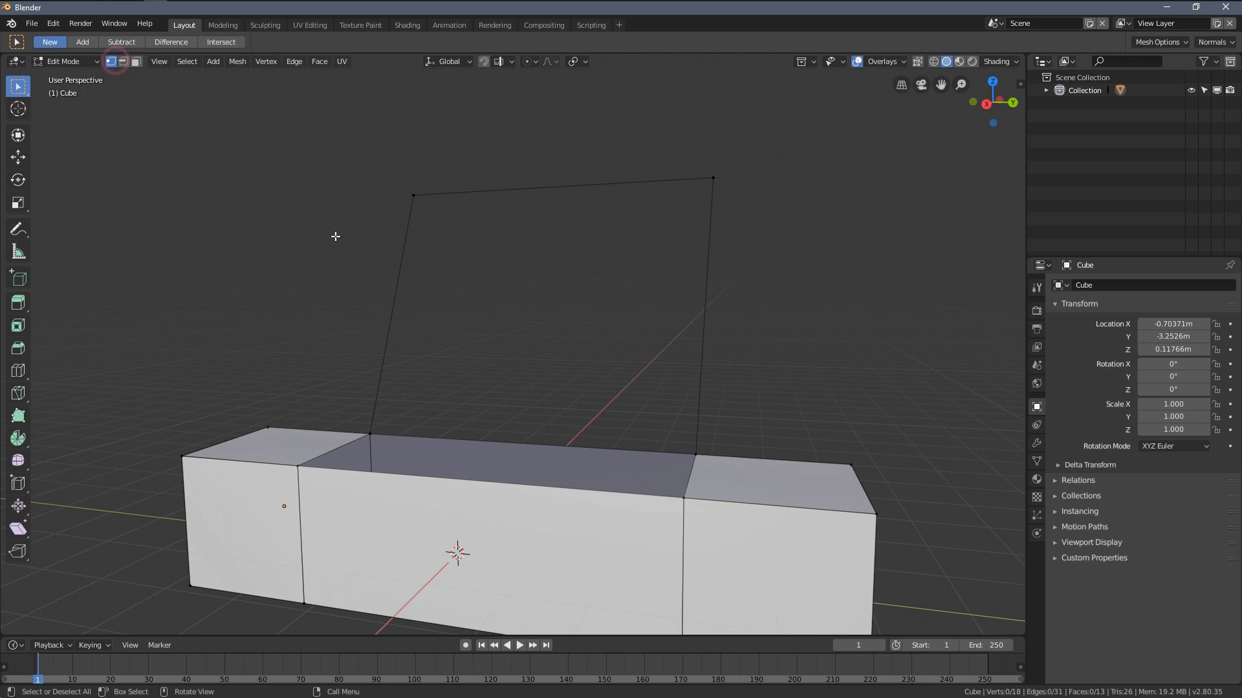
middle_drag(371, 433, 370, 422)
click(369, 422)
shift+click(406, 174)
shift+click(705, 170)
shift+click(697, 439)
middle_drag(698, 439, 365, 430)
key(f)
click(322, 438)
- Extrude a new vertex and fill a triangular left side panel joining the backrest down to the base
key(e)
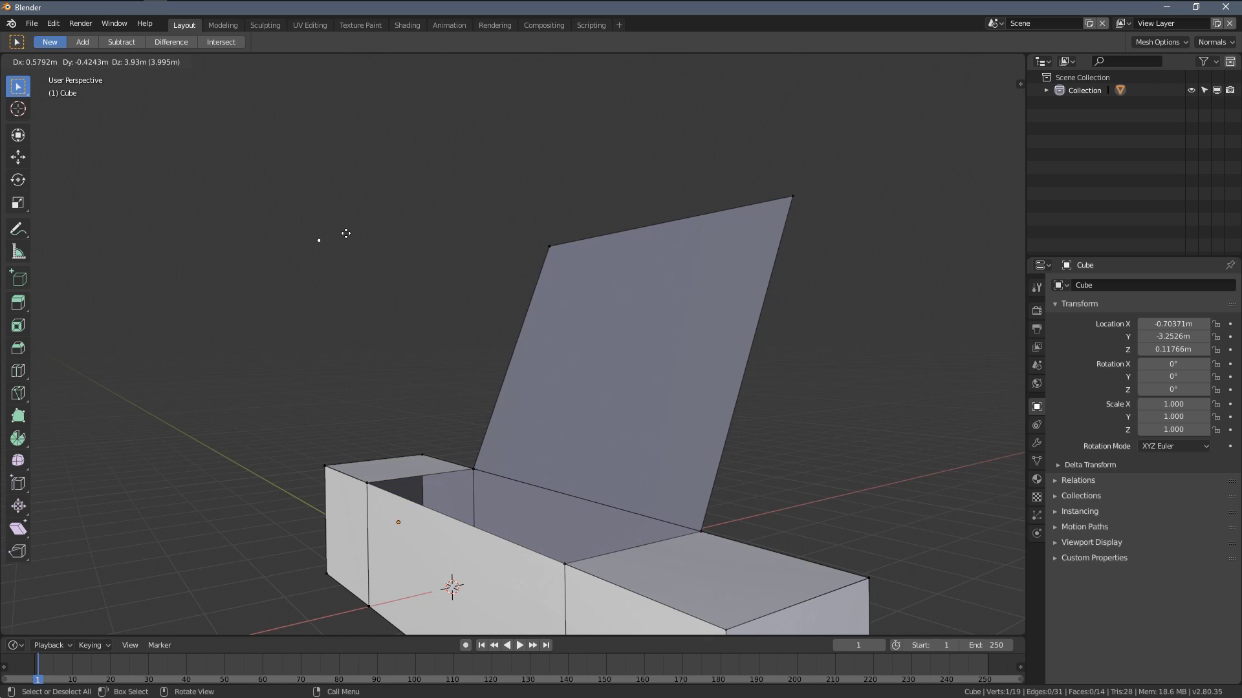
click(346, 226)
middle_drag(479, 308, 494, 317)
middle_drag(513, 322, 416, 220)
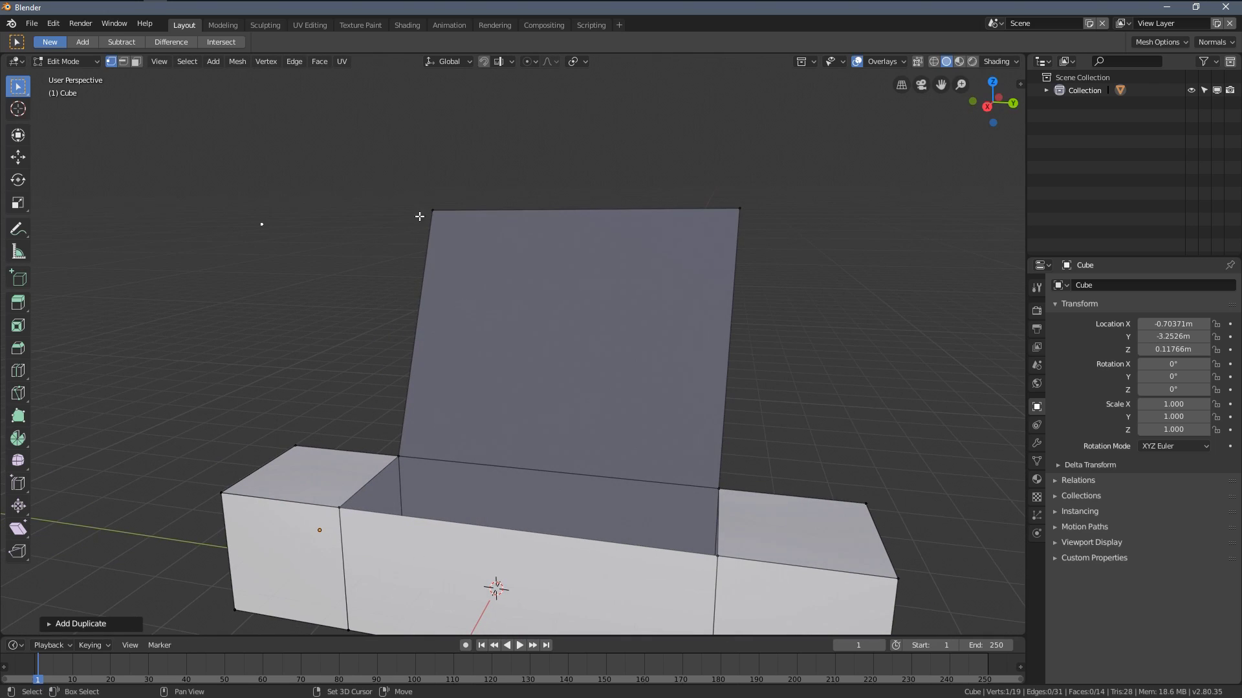
shift+click(430, 206)
middle_drag(397, 291, 311, 330)
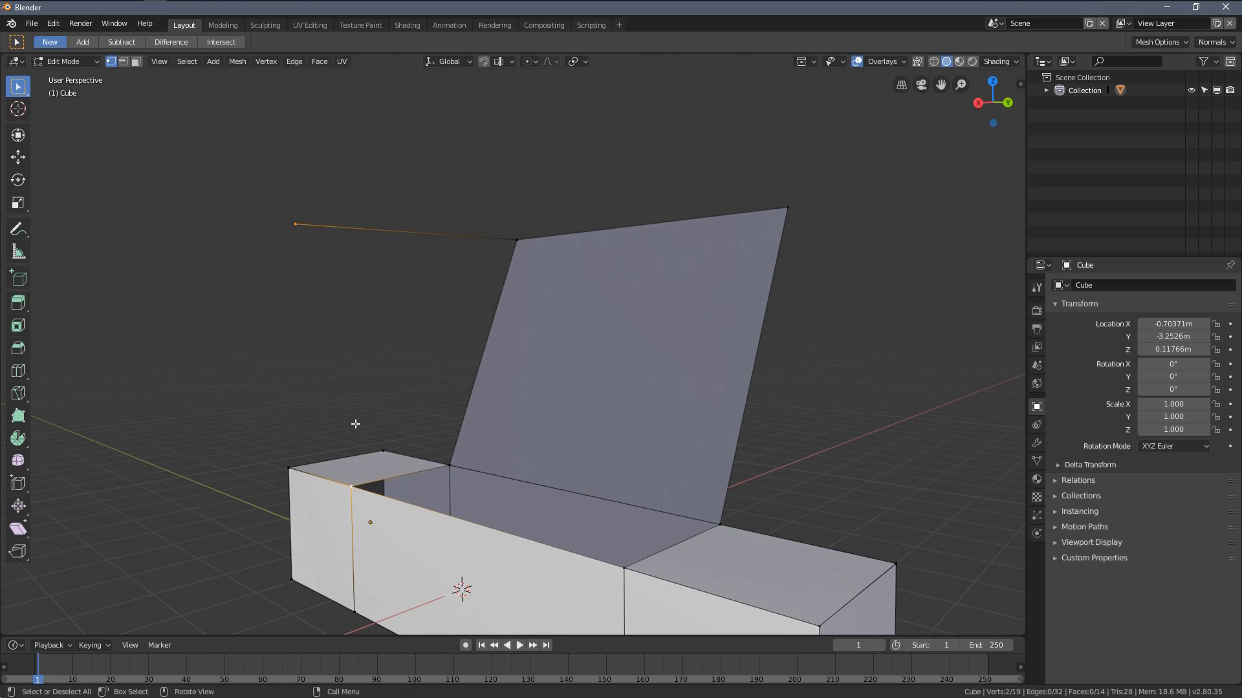
middle_drag(397, 356, 424, 504)
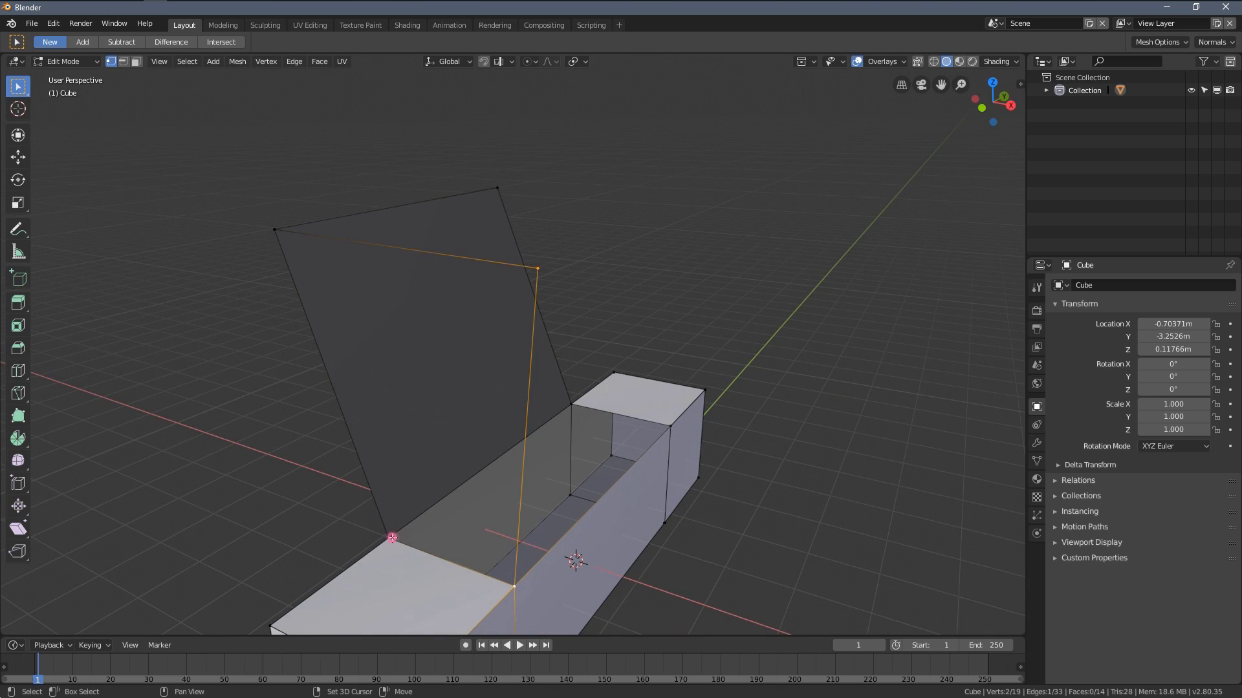
shift+middle_drag(390, 384, 366, 192)
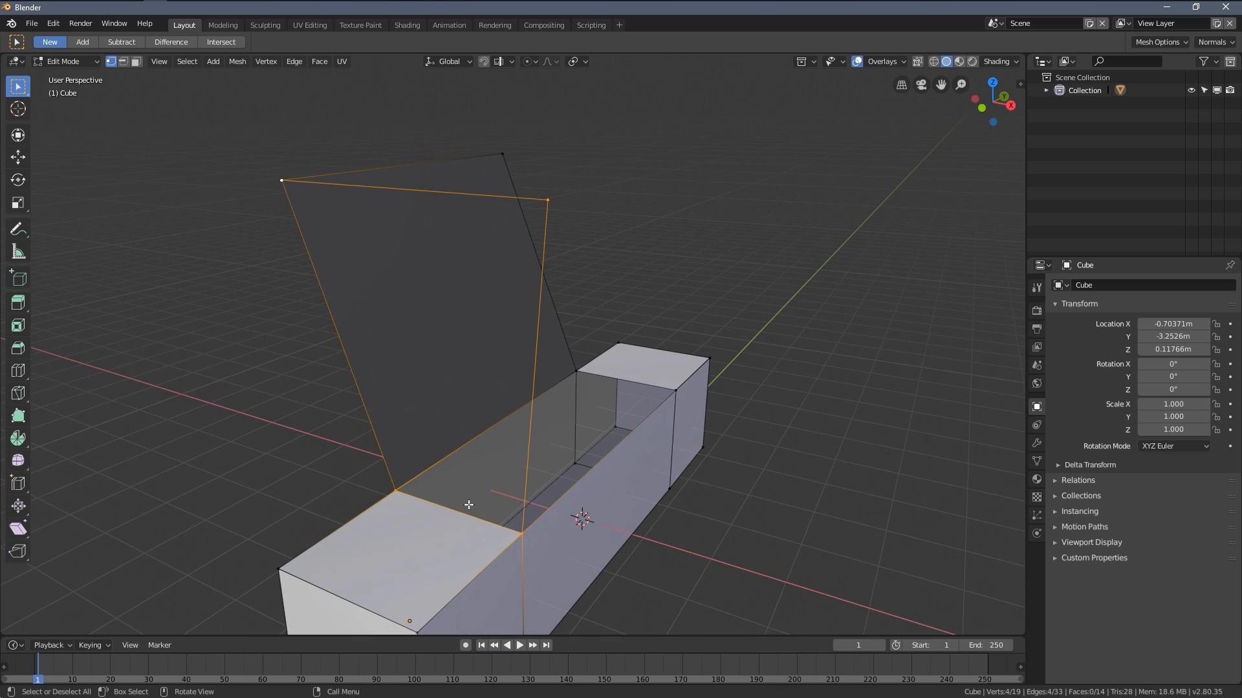
key(f)
middle_drag(377, 324, 257, 302)
click(390, 229)
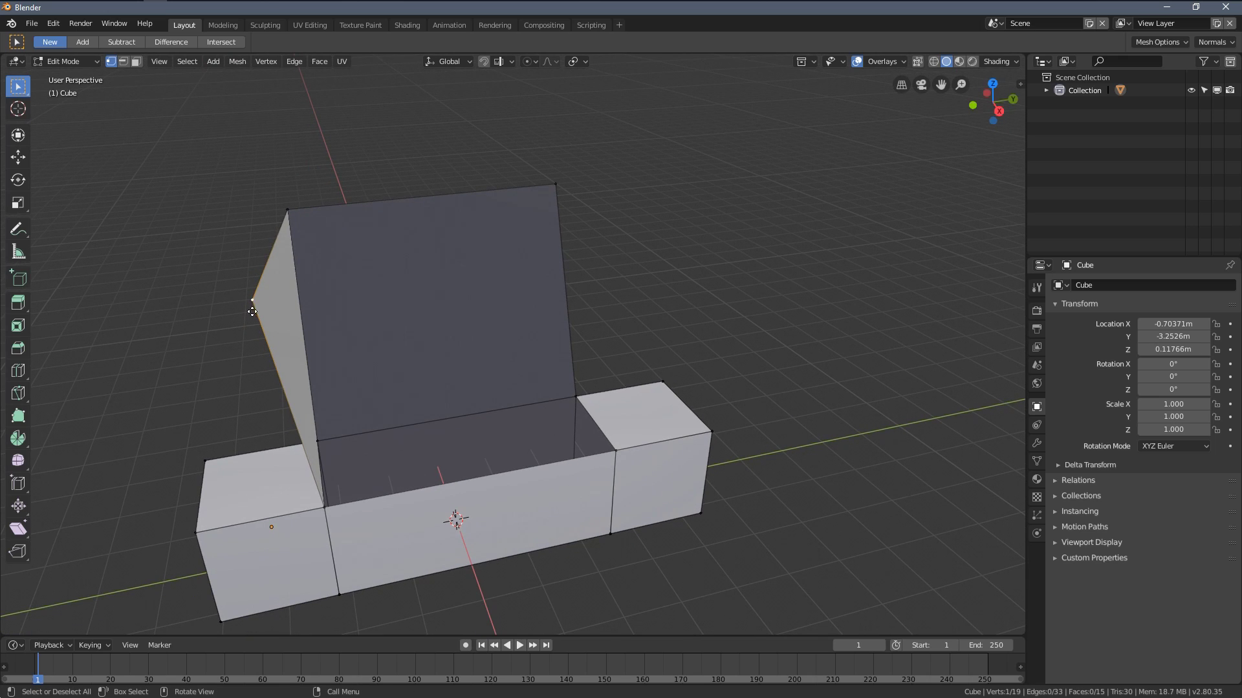
- Re-extrude a misplaced vertex and fill the backrest's second side face
key(e)
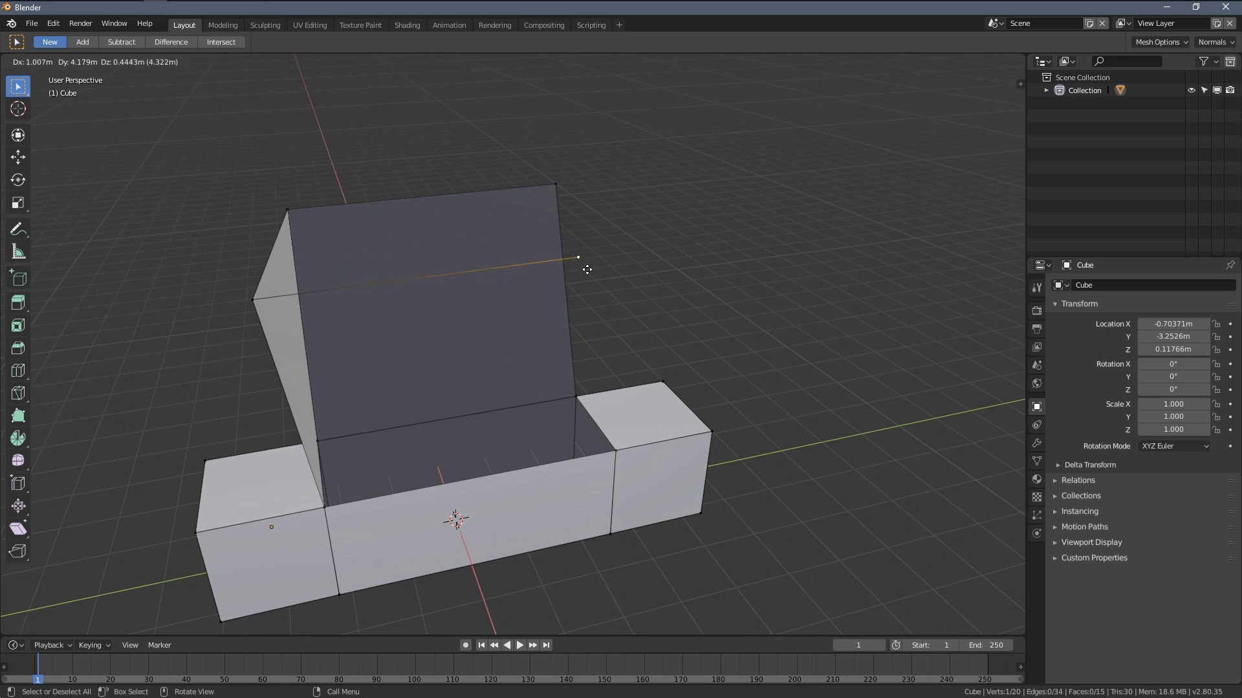
click(590, 270)
middle_drag(590, 271, 252, 350)
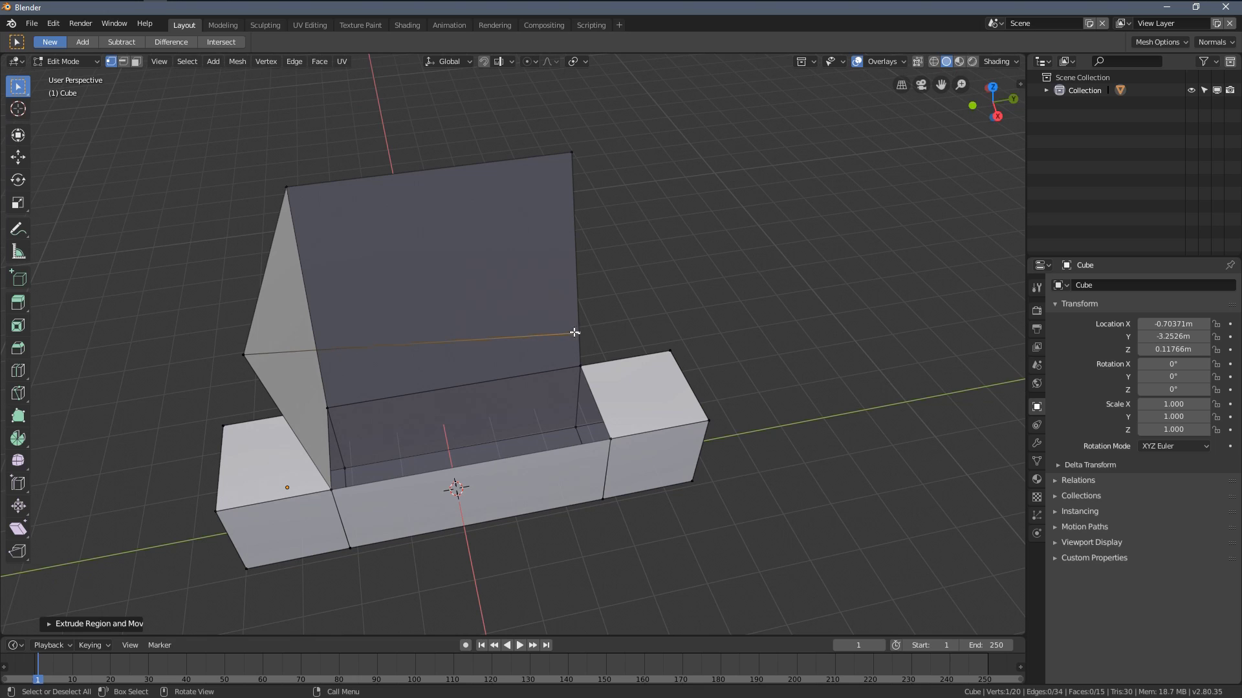
key(ctrl+z)
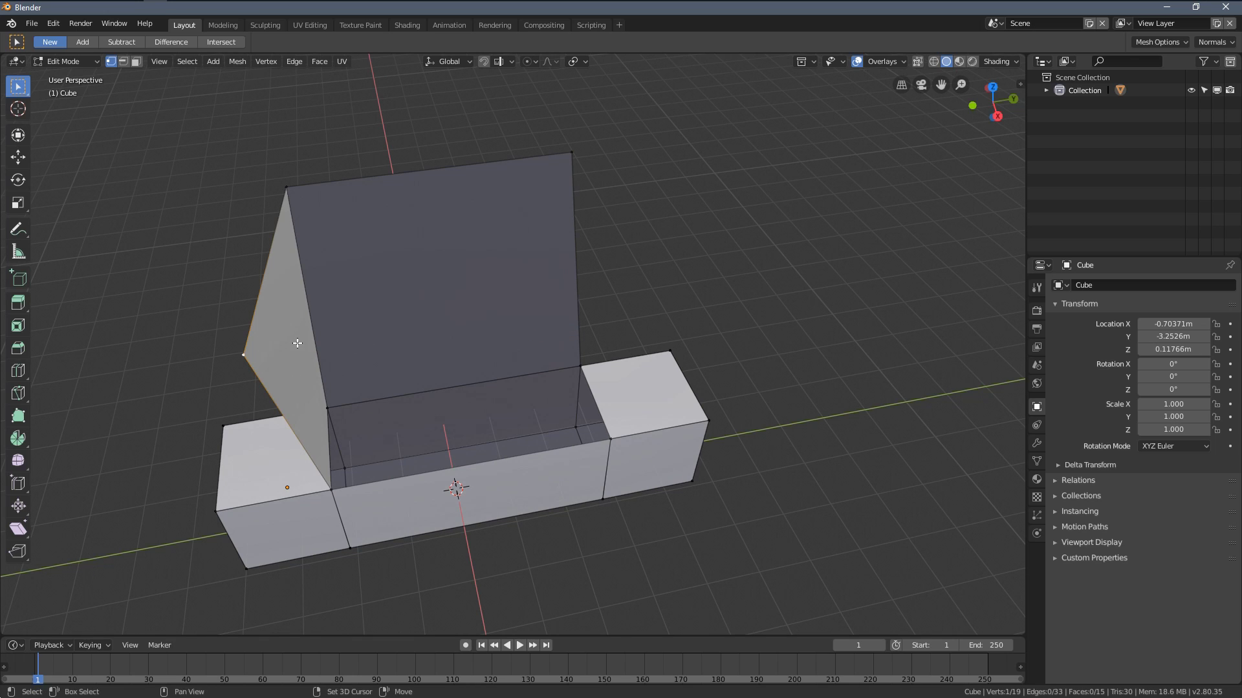
key(e)
click(663, 290)
middle_drag(663, 290, 526, 310)
shift+click(639, 178)
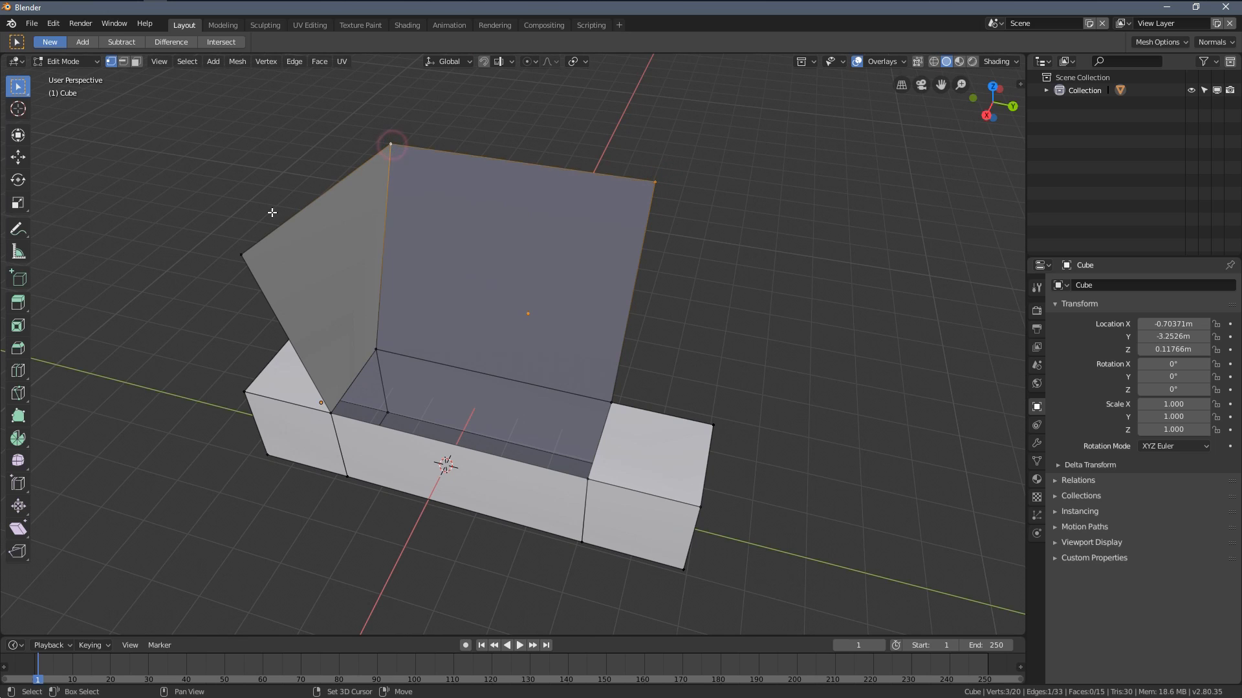
key(f)
- Reposition the backrest's top vertex and select the corners for the top face
middle_drag(207, 234, 455, 179)
click(455, 180)
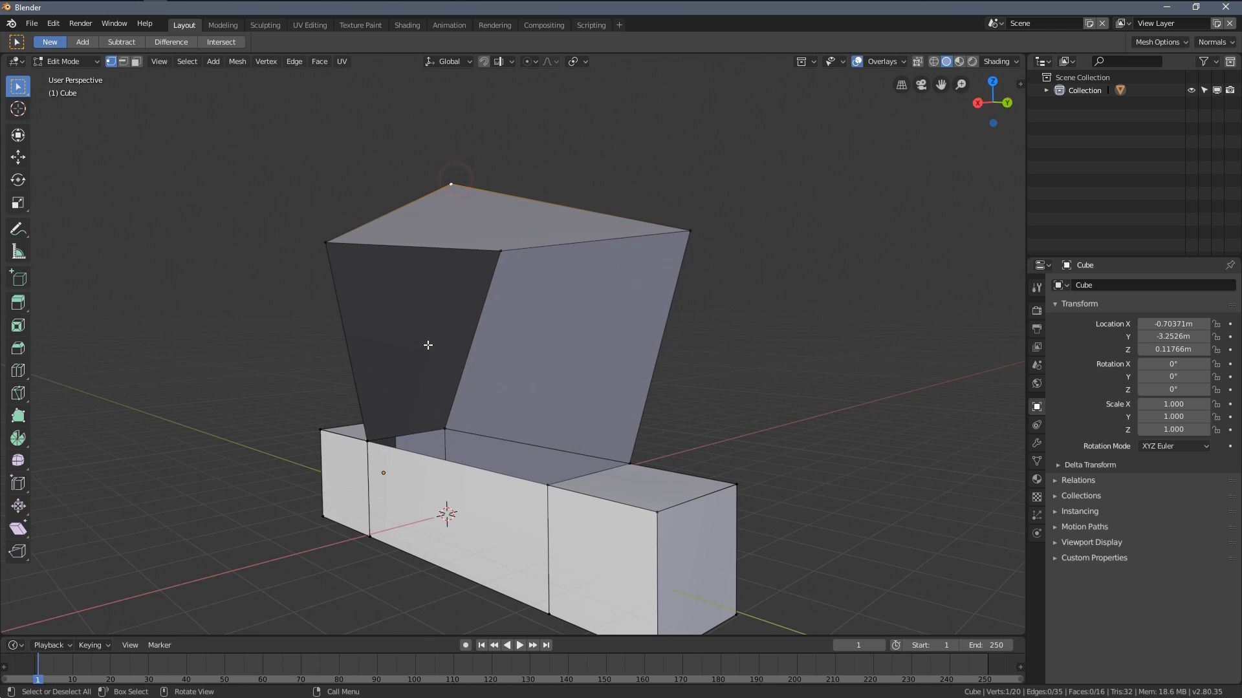
key(g)
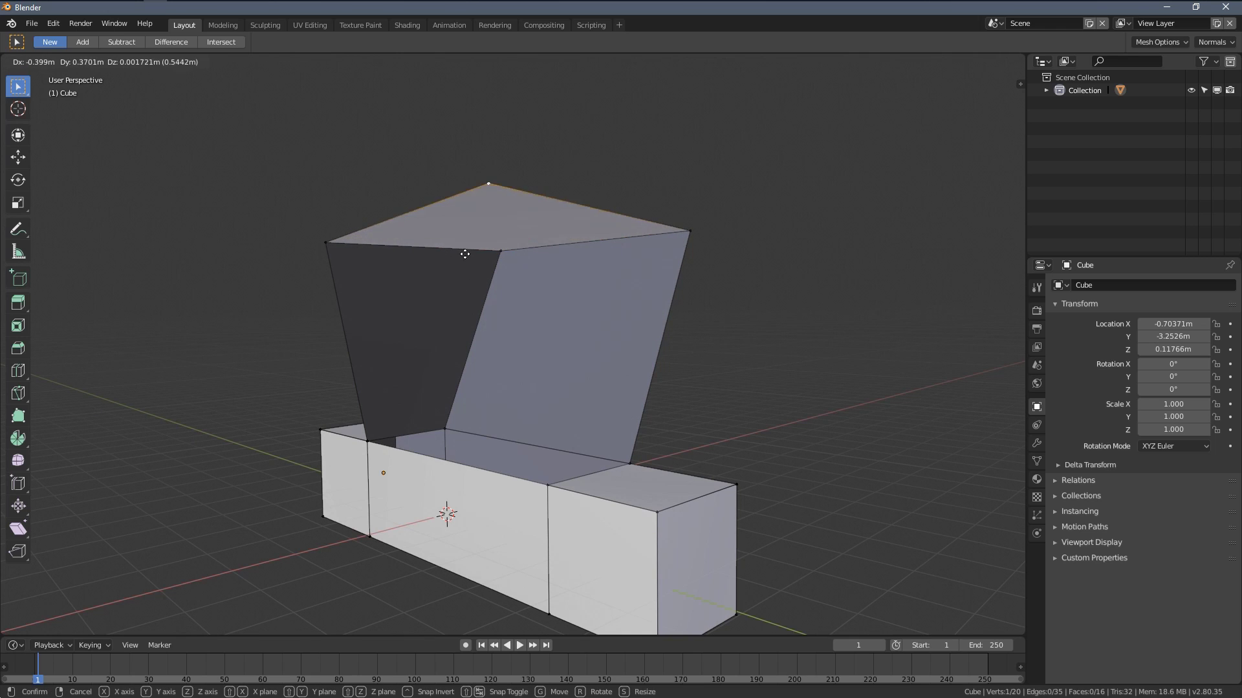
click(466, 255)
middle_drag(466, 255, 555, 308)
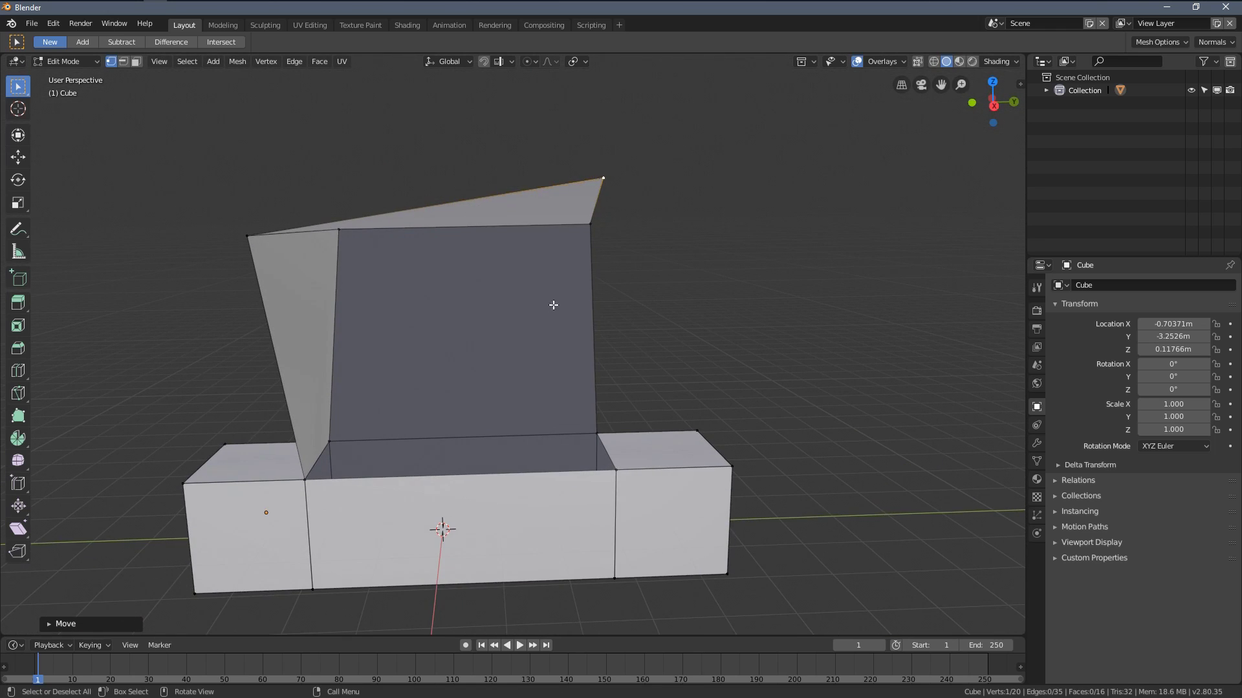
key(g)
click(605, 352)
middle_drag(604, 352, 260, 275)
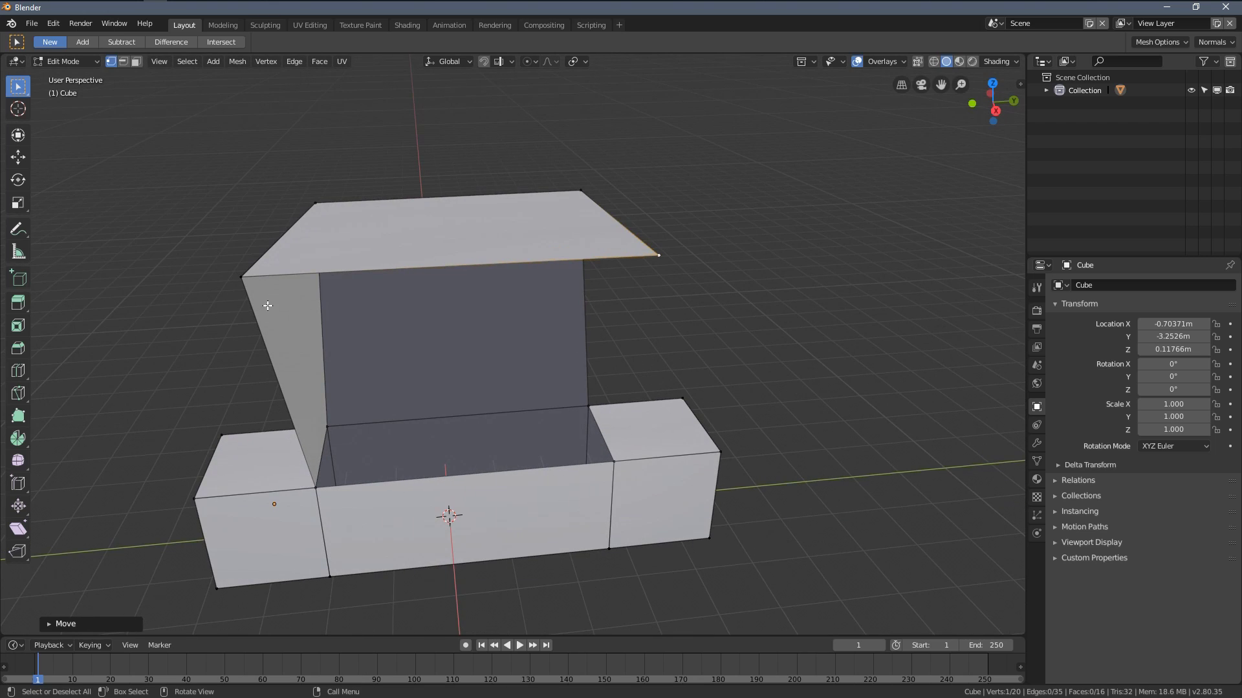
shift+click(261, 271)
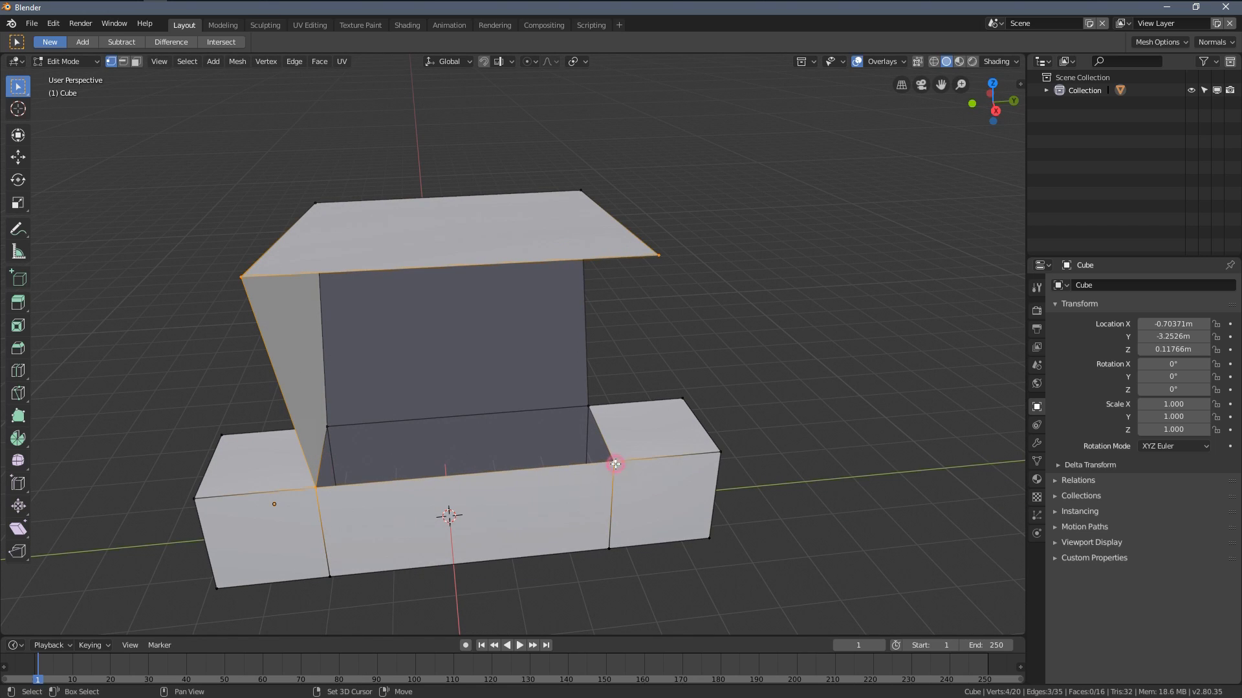
- Fill the backrest's top face and its last open side face
key(f)
middle_drag(637, 368, 397, 460)
click(439, 474)
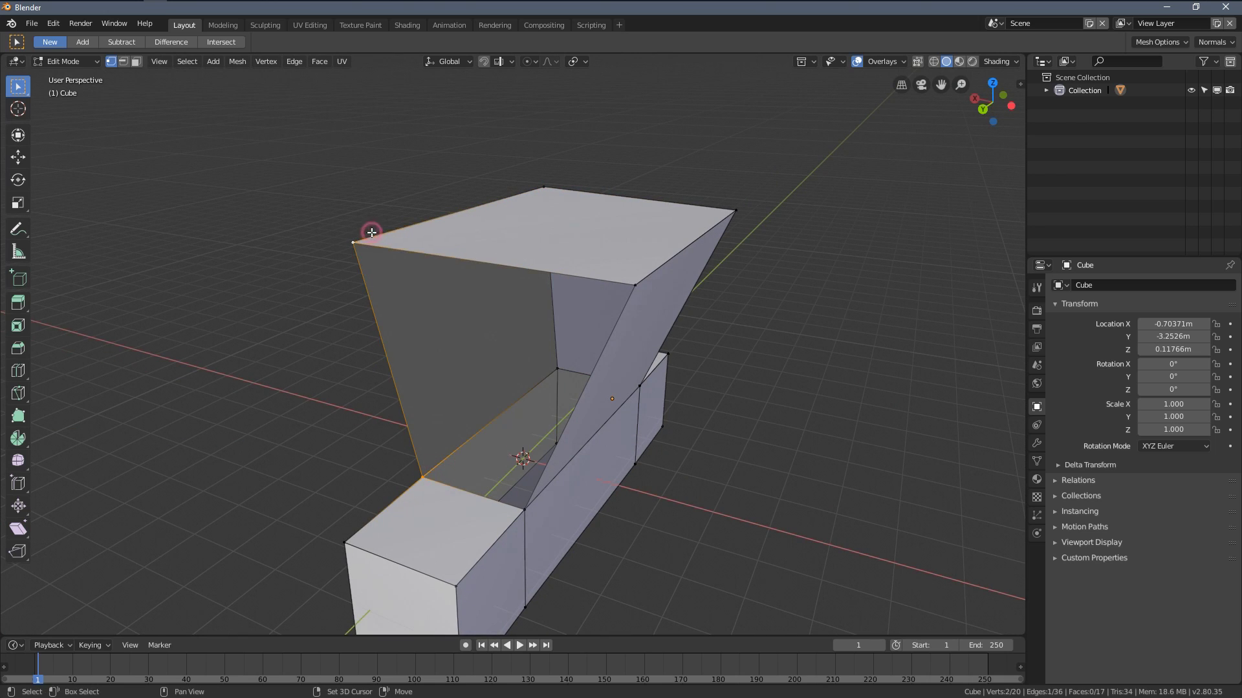
shift+click(525, 509)
middle_drag(525, 509, 524, 262)
key(f)
- Lower the top corner and top-left vertices to slope the backrest
click(546, 251)
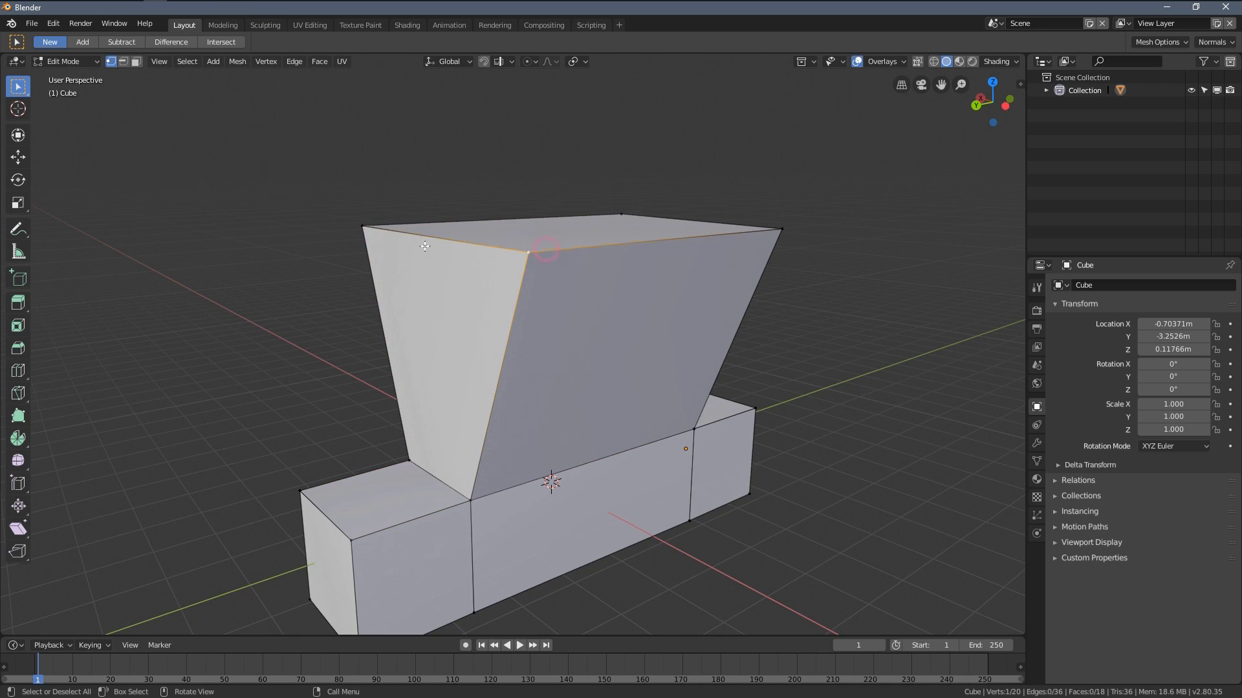
shift+click(375, 231)
middle_drag(375, 231, 417, 286)
key(g)
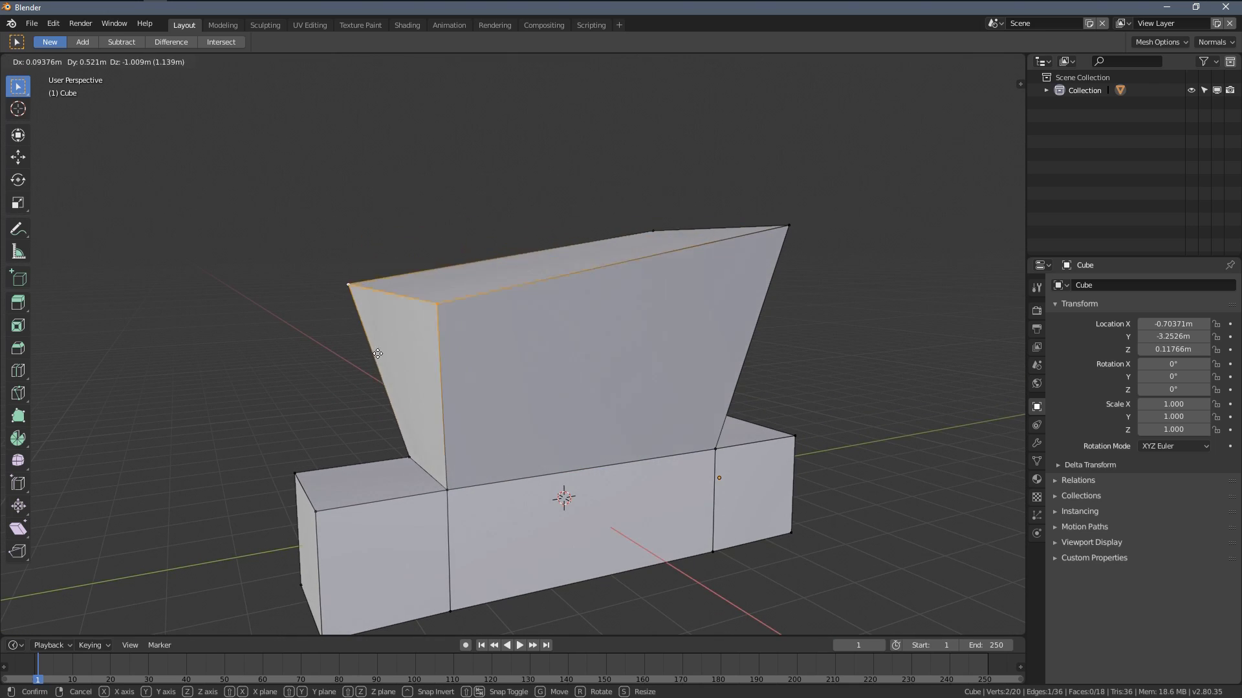
click(375, 382)
middle_drag(375, 382, 582, 291)
- Move the backrest's top edge down toward the base
click(765, 215)
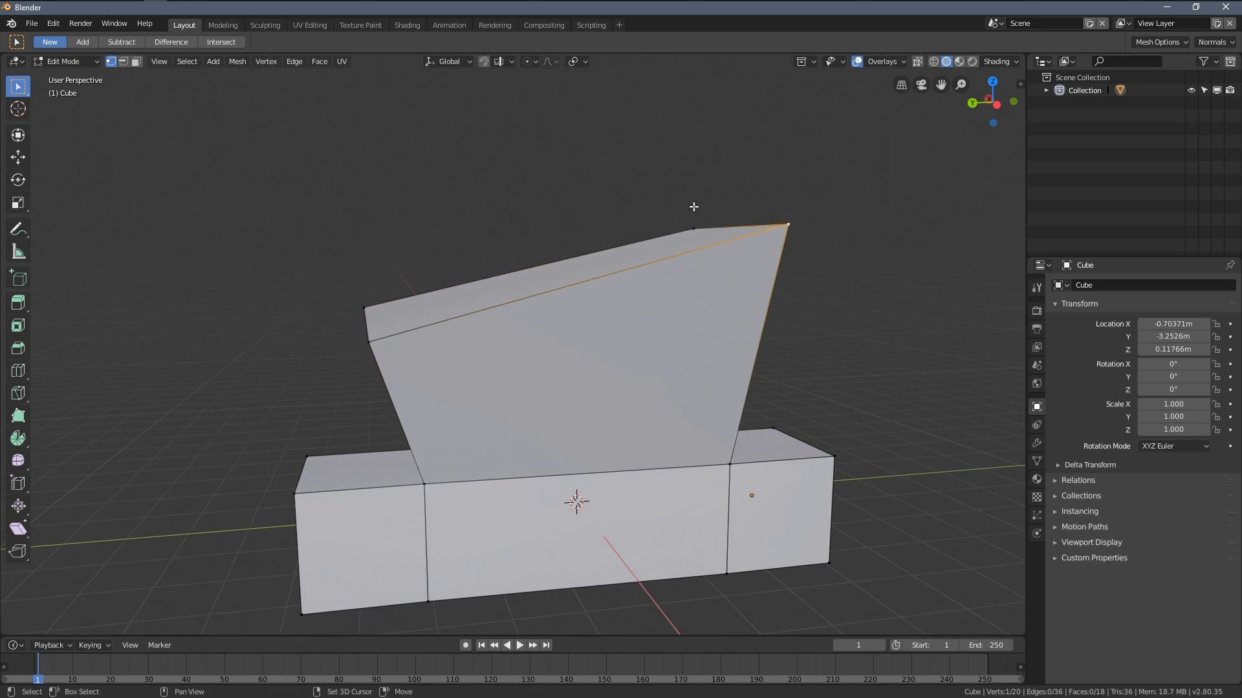
middle_drag(690, 202, 712, 262)
shift+click(702, 260)
middle_drag(645, 354, 494, 443)
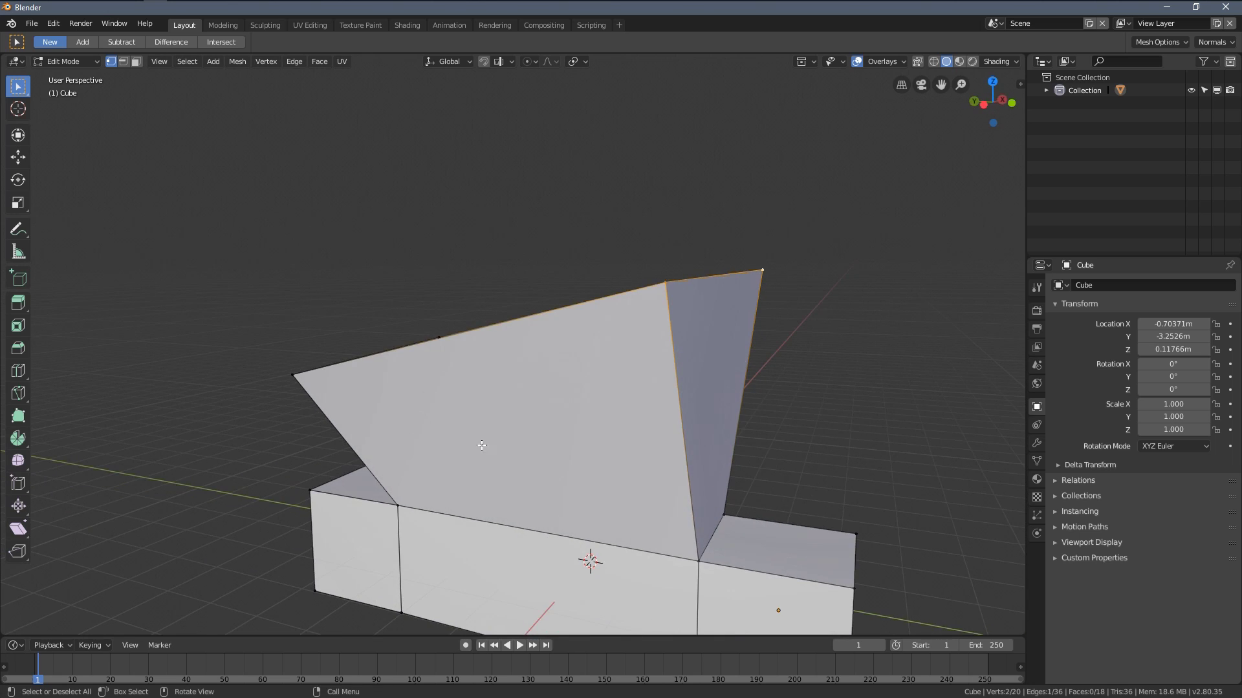
middle_drag(704, 481, 621, 360)
middle_drag(743, 310, 603, 293)
key(g)
click(682, 366)
middle_drag(683, 366, 182, 253)
scroll(182, 252, up, 3)
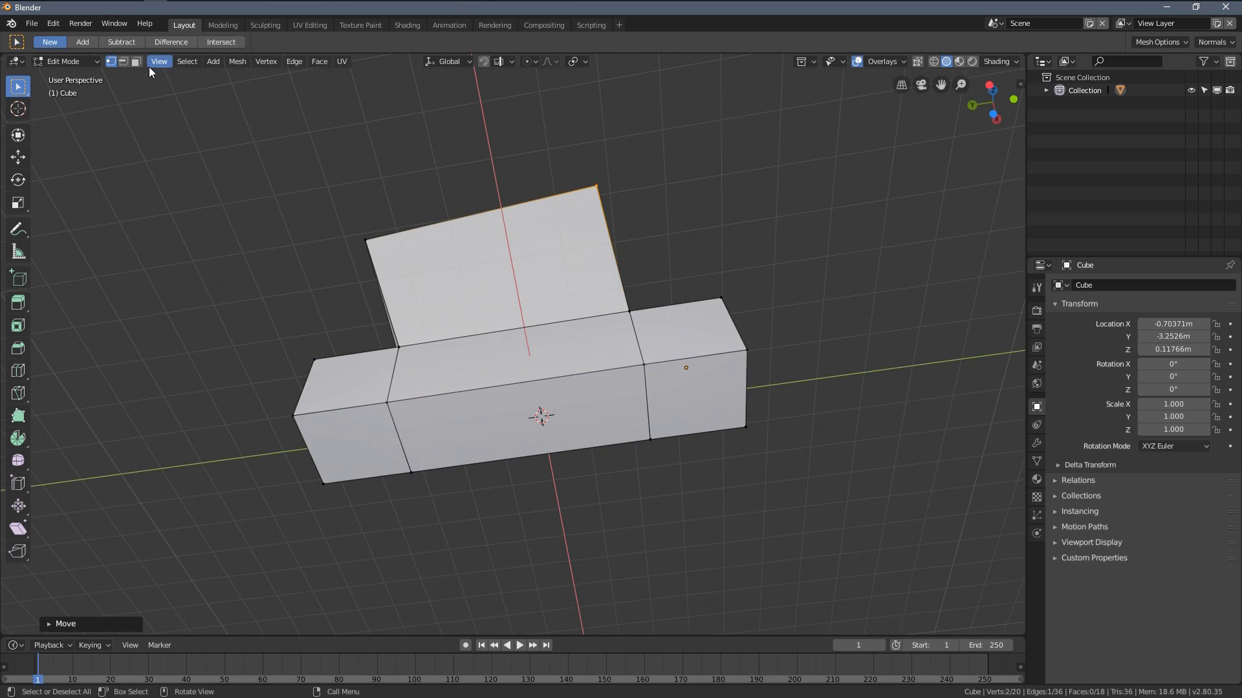
- Extrude the base's front face outward into a new front piece
click(476, 419)
middle_drag(476, 419, 485, 388)
key(e)
click(488, 467)
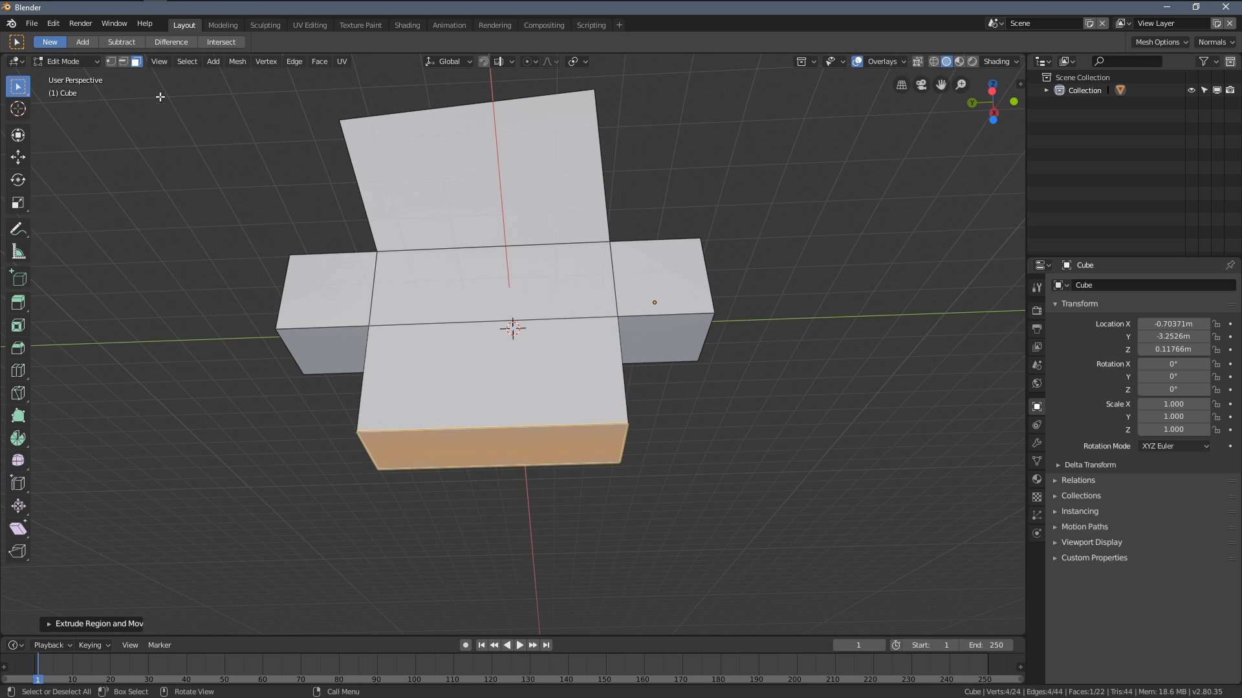
- Move the front piece's bottom vertices down and outward so it tapers
click(360, 433)
middle_drag(369, 436, 512, 473)
key(g)
click(374, 429)
click(520, 478)
key(g)
click(477, 452)
middle_drag(681, 435, 492, 465)
click(506, 474)
key(g)
click(427, 440)
middle_drag(427, 440, 488, 482)
key(g)
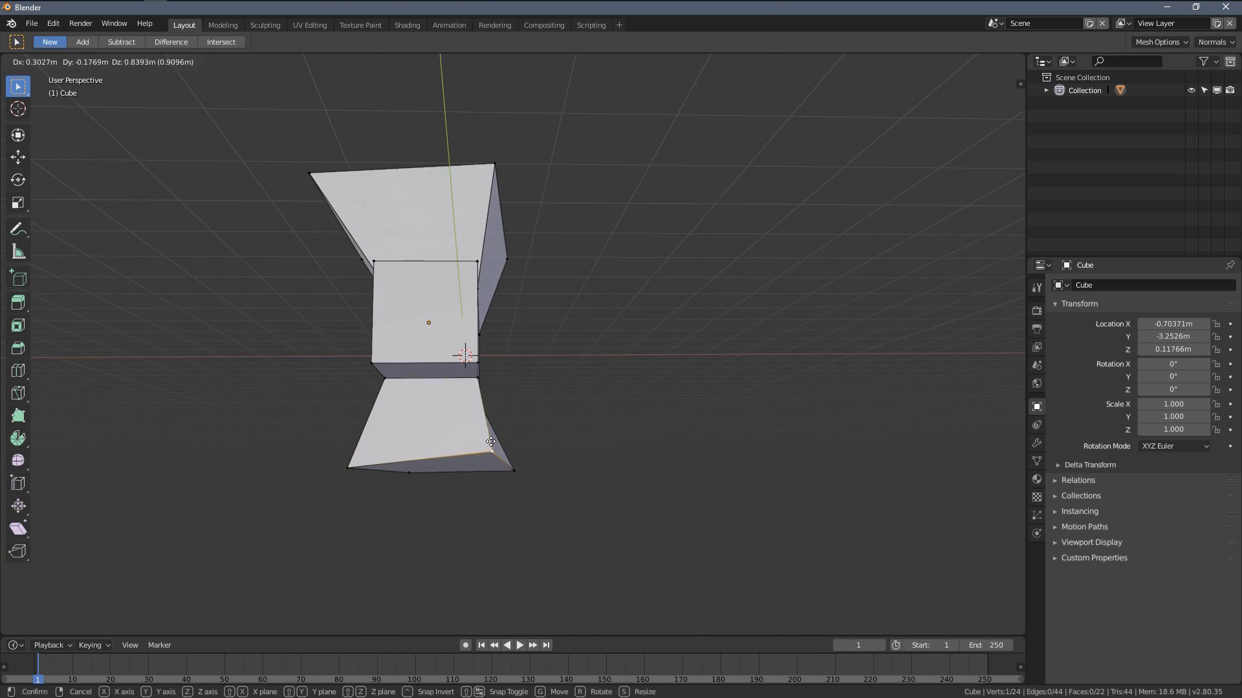
click(510, 432)
middle_drag(510, 432, 555, 335)
scroll(555, 335, up, 2)
click(376, 472)
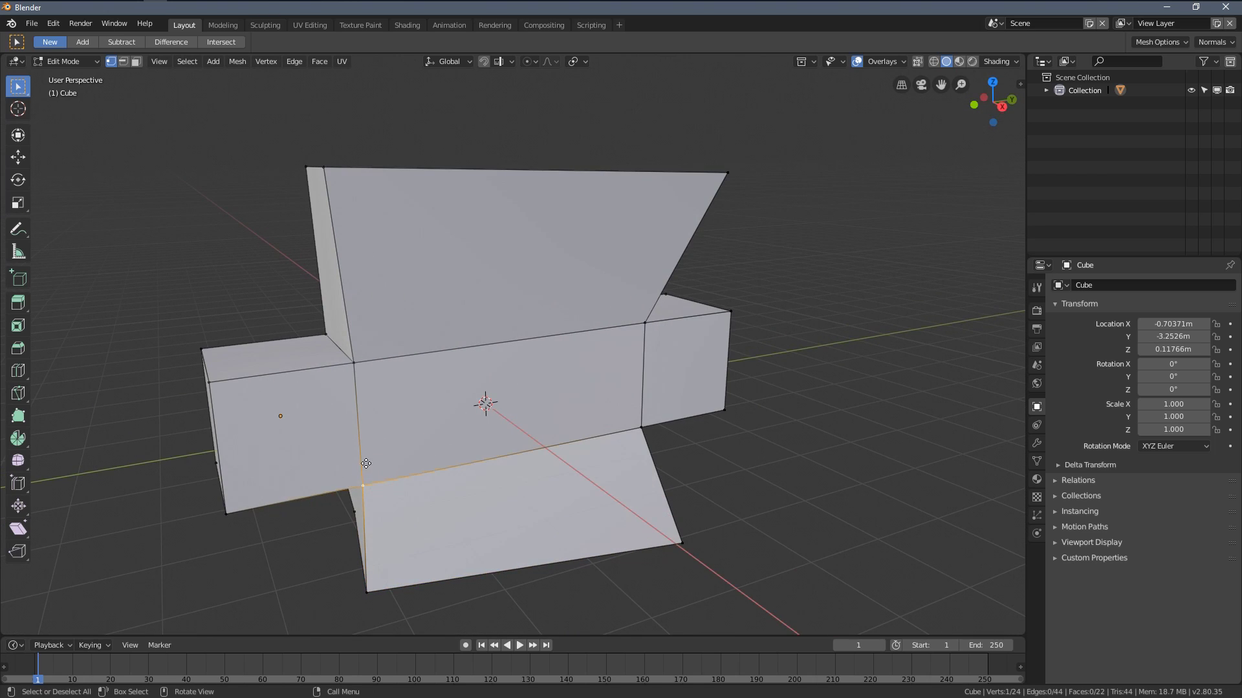
- Move the front piece's top-left and bottom-left corner vertices to refine its shape
key(g)
click(428, 374)
middle_drag(427, 374, 312, 414)
click(233, 394)
key(g)
click(283, 389)
click(245, 527)
key(g)
click(261, 486)
middle_drag(261, 486, 353, 398)
click(369, 369)
key(g)
click(351, 491)
click(367, 543)
key(g)
click(355, 476)
- Fine-tune the positions of the front piece's remaining left-side vertices
middle_drag(356, 477, 819, 529)
key(g)
click(794, 535)
scroll(582, 453, down, 3)
middle_drag(582, 453, 453, 414)
scroll(279, 370, up, 3)
click(258, 363)
key(g)
click(291, 379)
middle_drag(291, 380, 252, 359)
click(249, 357)
key(g)
click(240, 349)
scroll(240, 350, down, 3)
- Duplicate the backrest's top corner vertex into loose points and select them as a new edge
click(440, 254)
middle_drag(439, 253, 405, 365)
scroll(377, 286, up, 3)
middle_drag(337, 344, 432, 388)
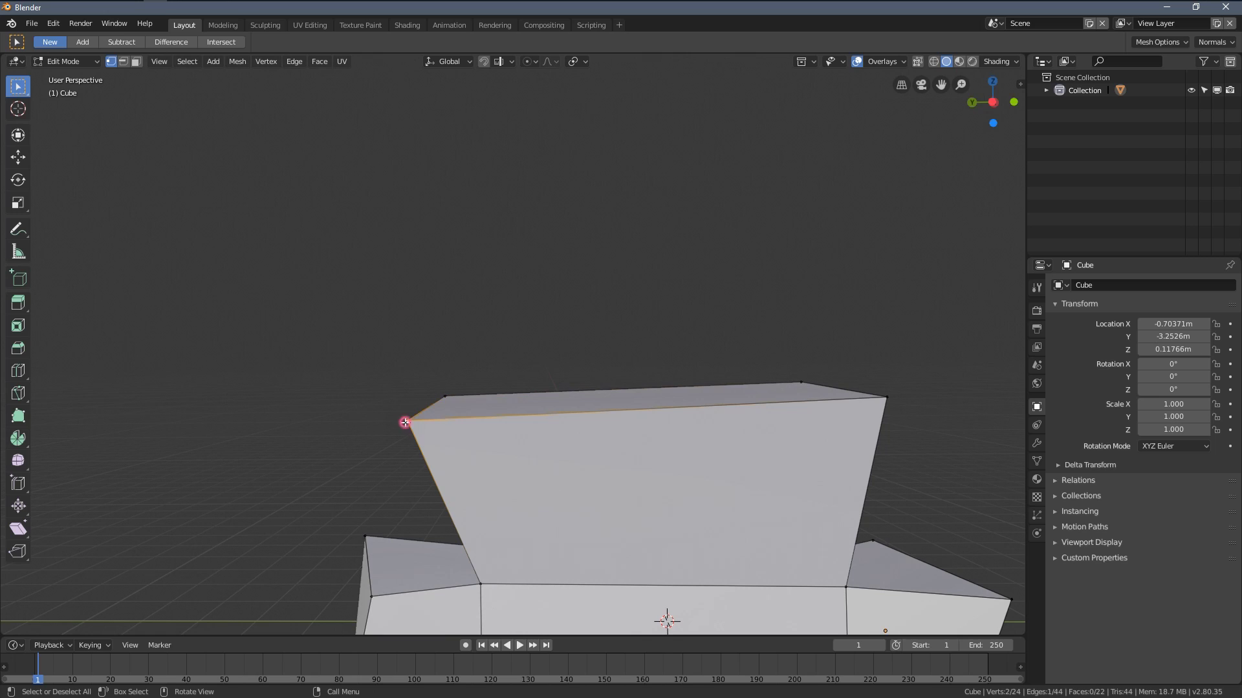
key(shift+d)
middle_drag(319, 258, 423, 330)
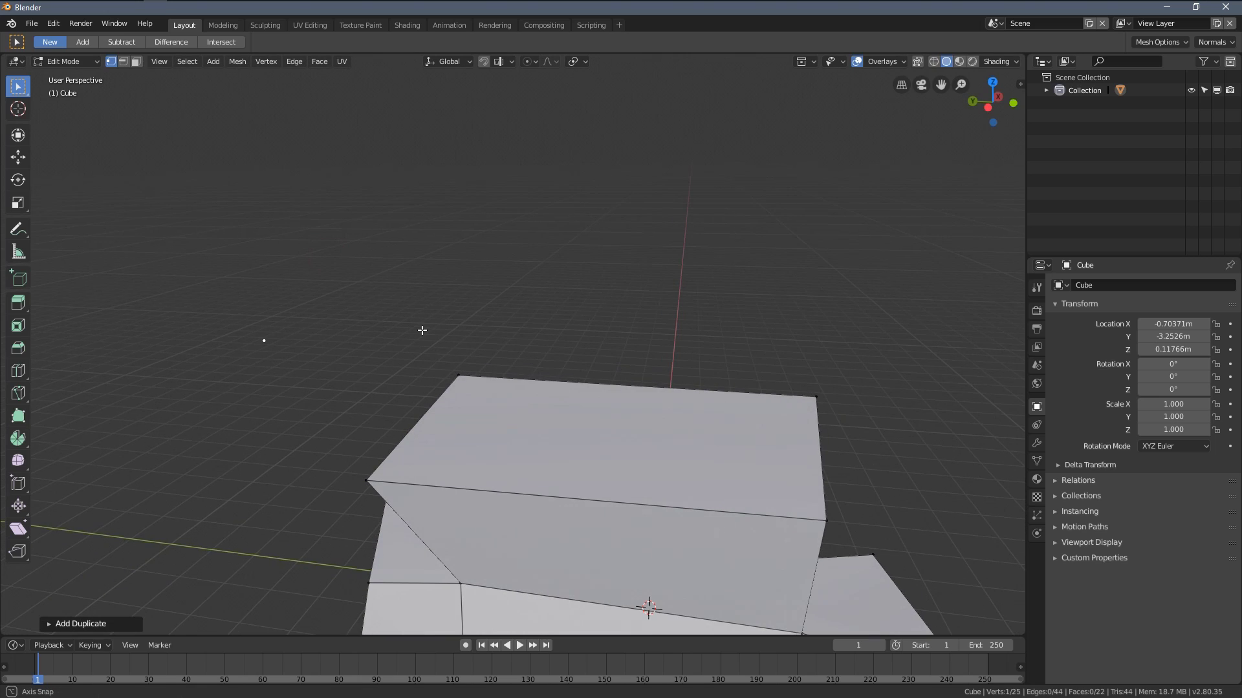
click(449, 366)
key(shift+d)
click(437, 270)
shift+click(264, 340)
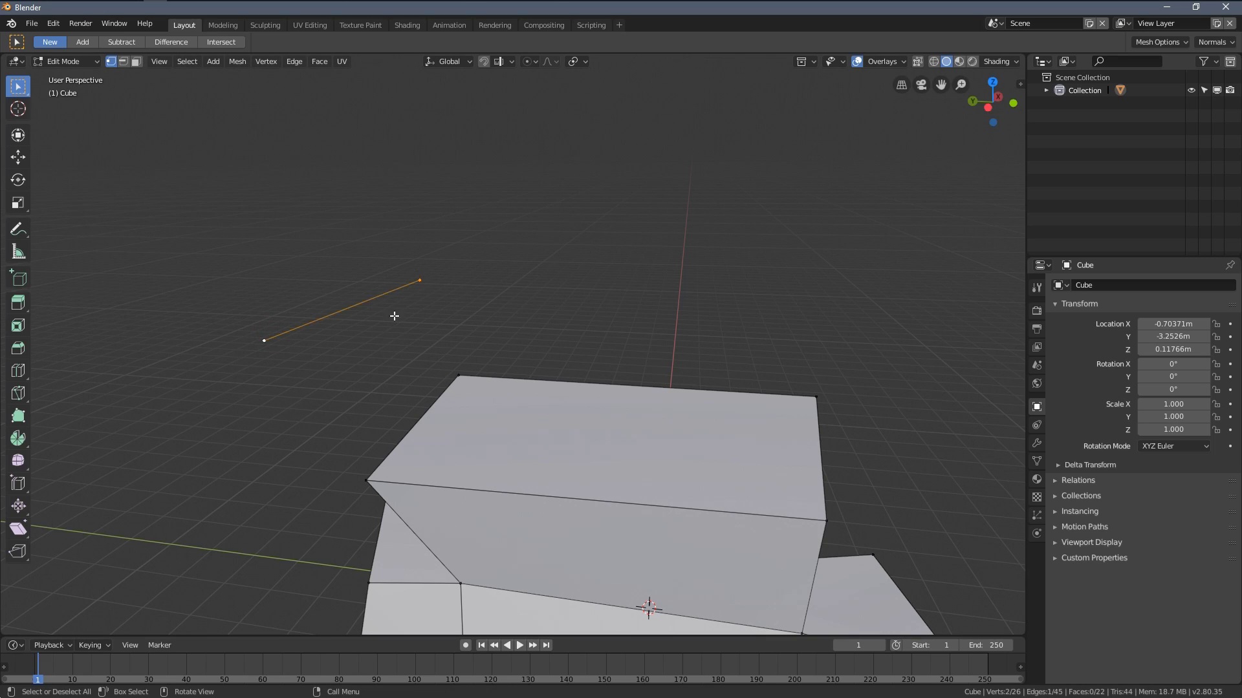